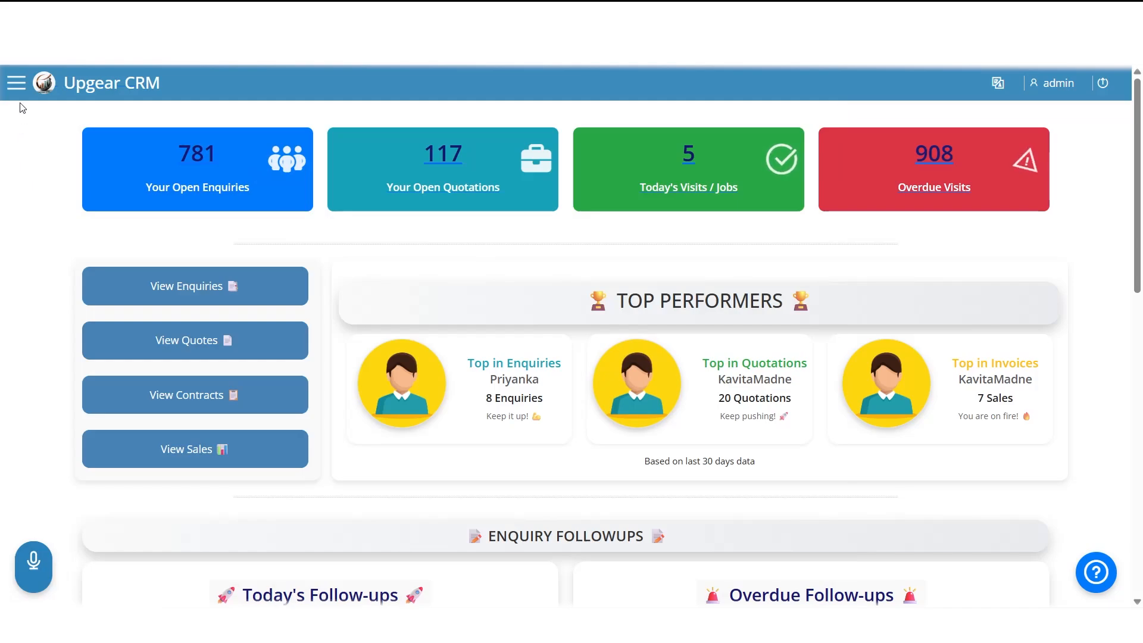
Find the billing pages by searching the navigation for "billing" and open the Billing Schedule dashboard
click(17, 84)
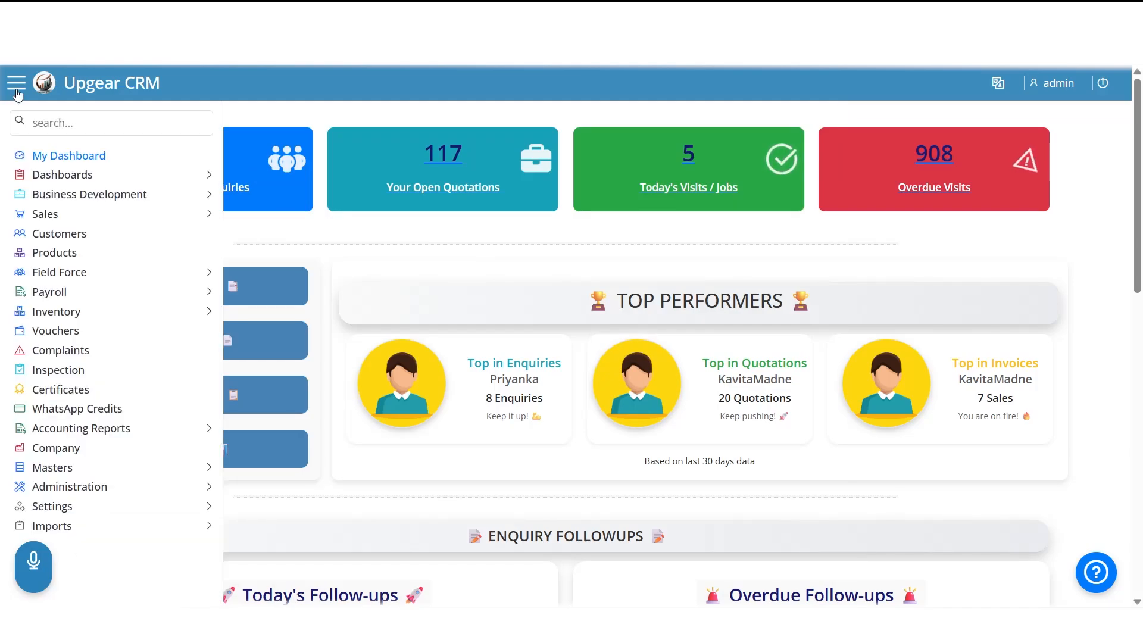
click(52, 125)
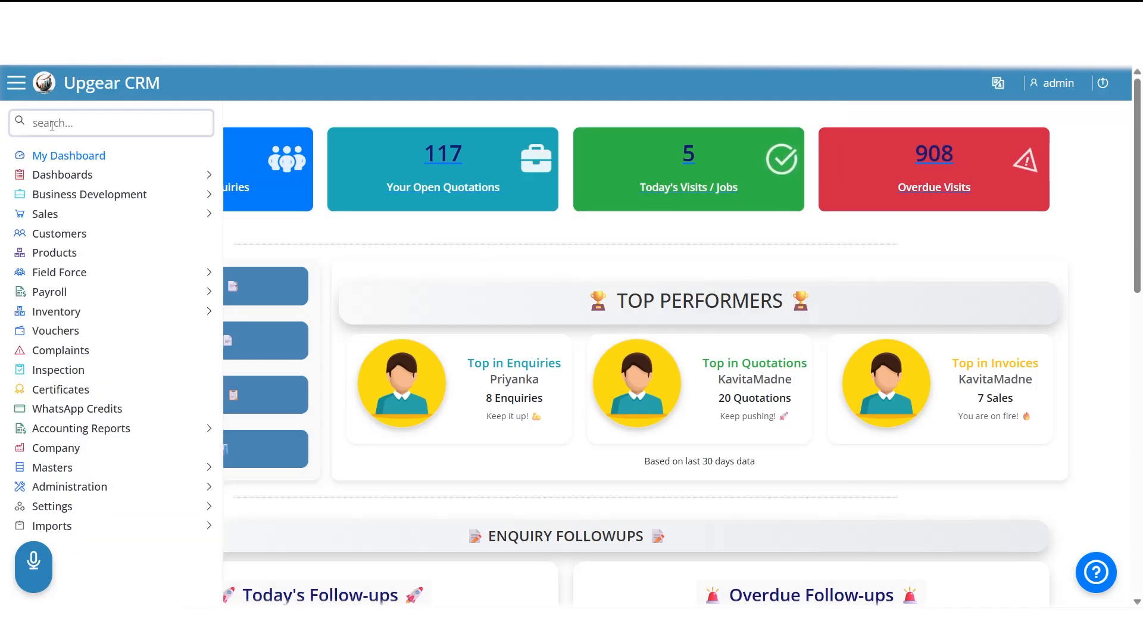
text(billing)
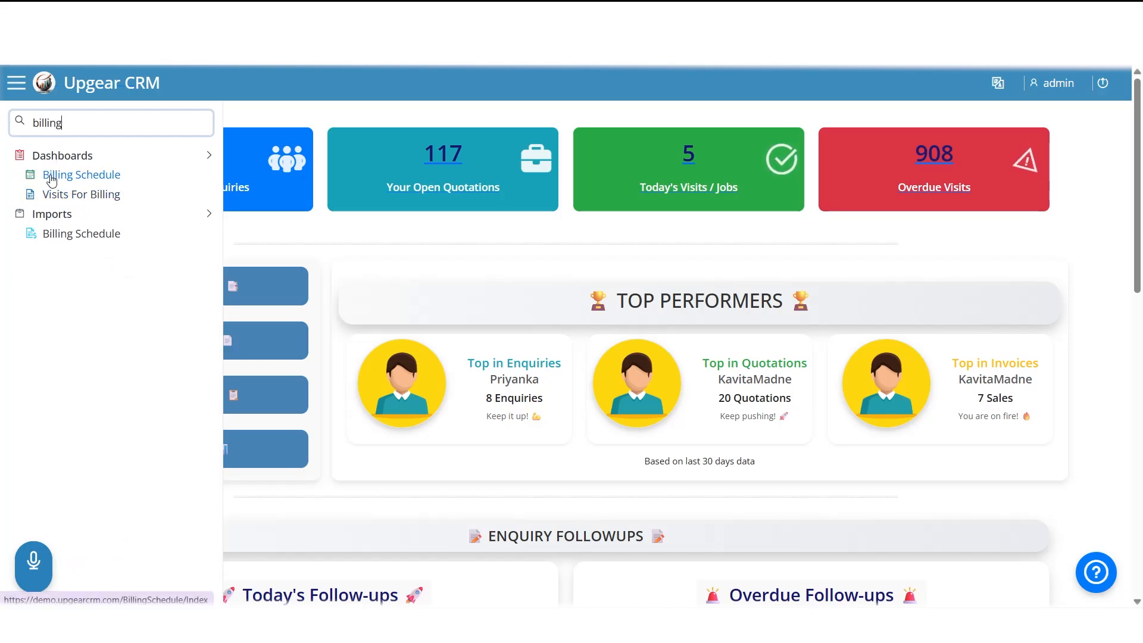
click(86, 180)
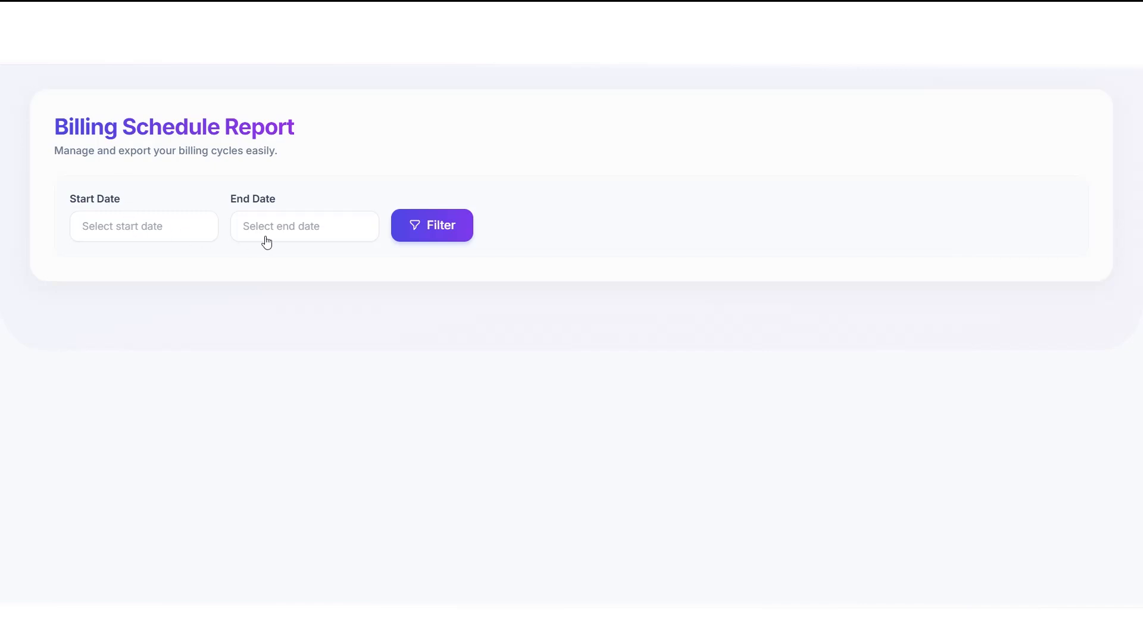
Filter the Billing Schedule Report to the period from 2026-03-01 to 2026-03-31
click(151, 232)
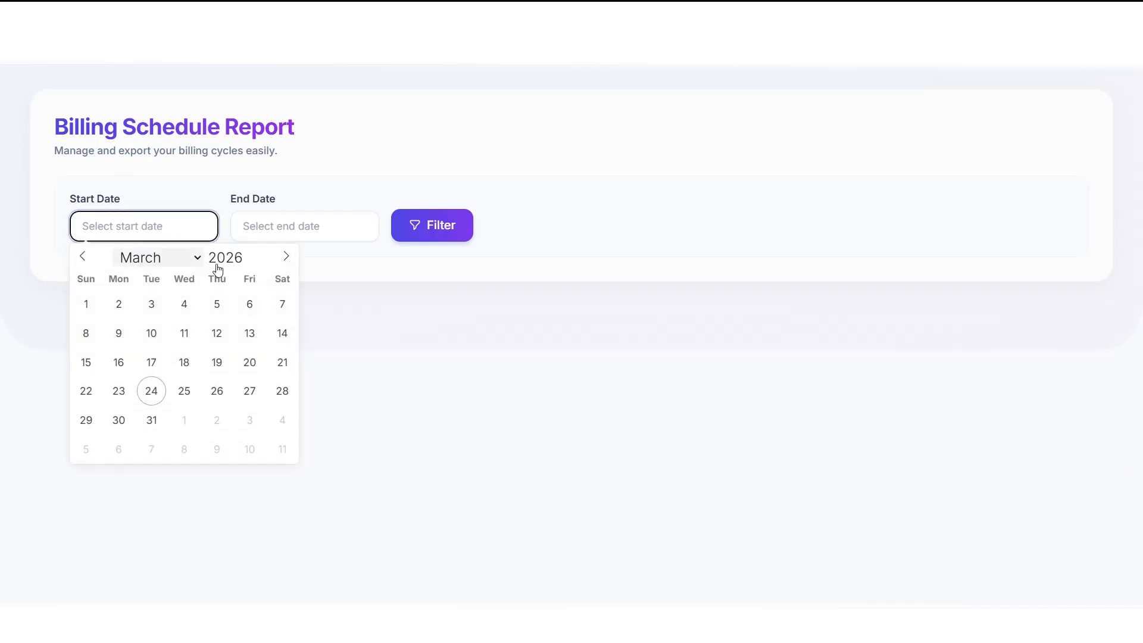
click(87, 305)
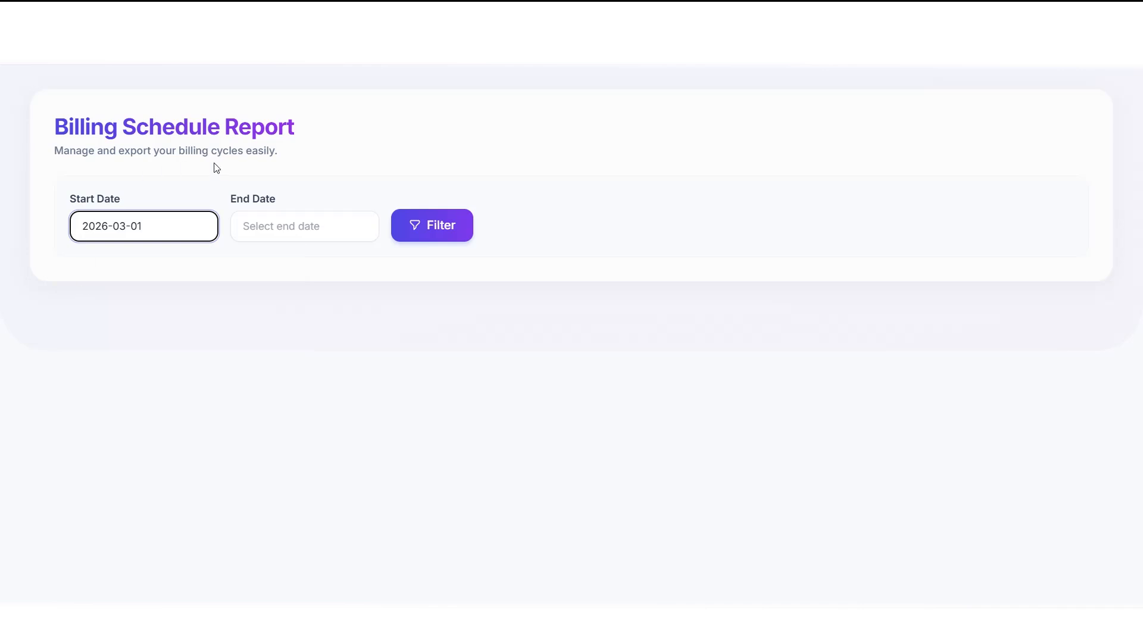
click(264, 233)
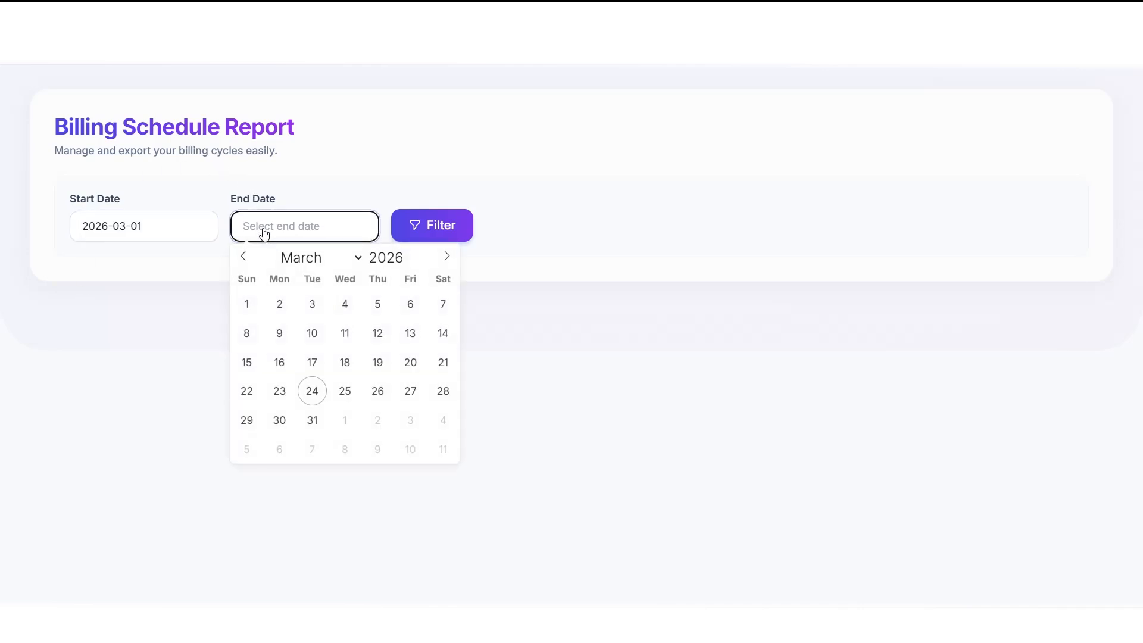
click(315, 423)
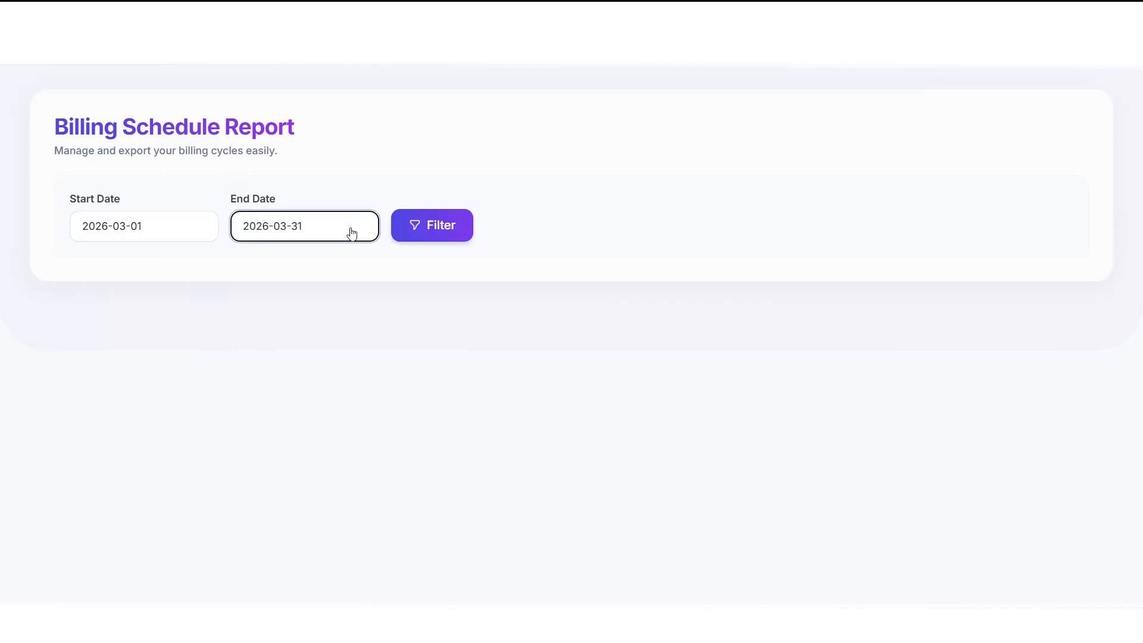
click(439, 234)
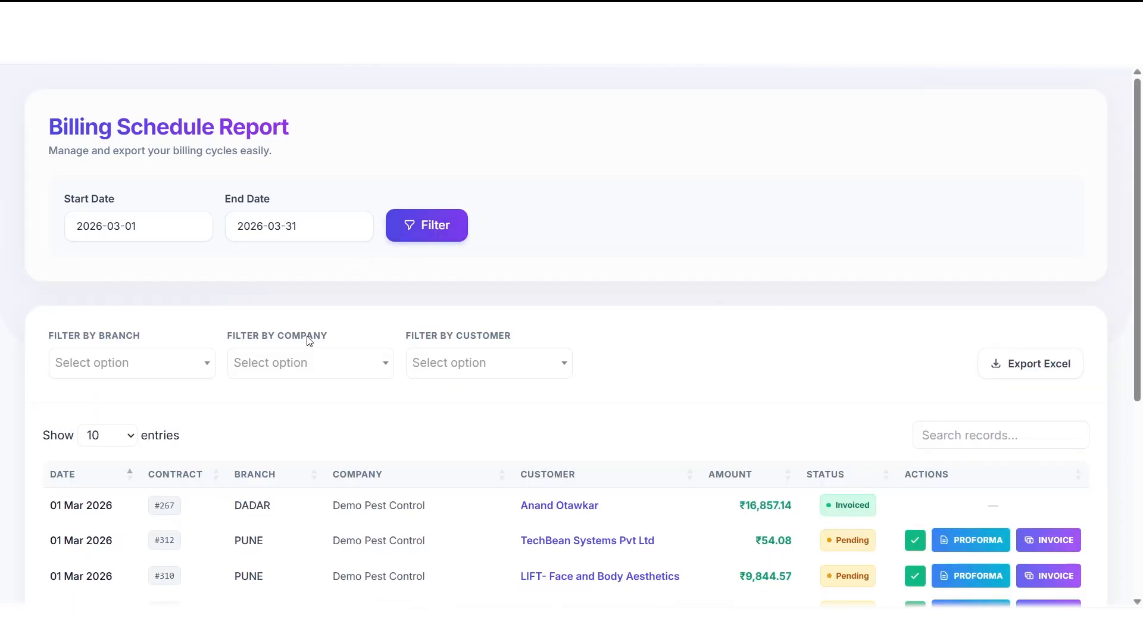
Review the filtered billing entries and the available page lengths, keeping 10 entries per page
scroll(309, 341, down, 4)
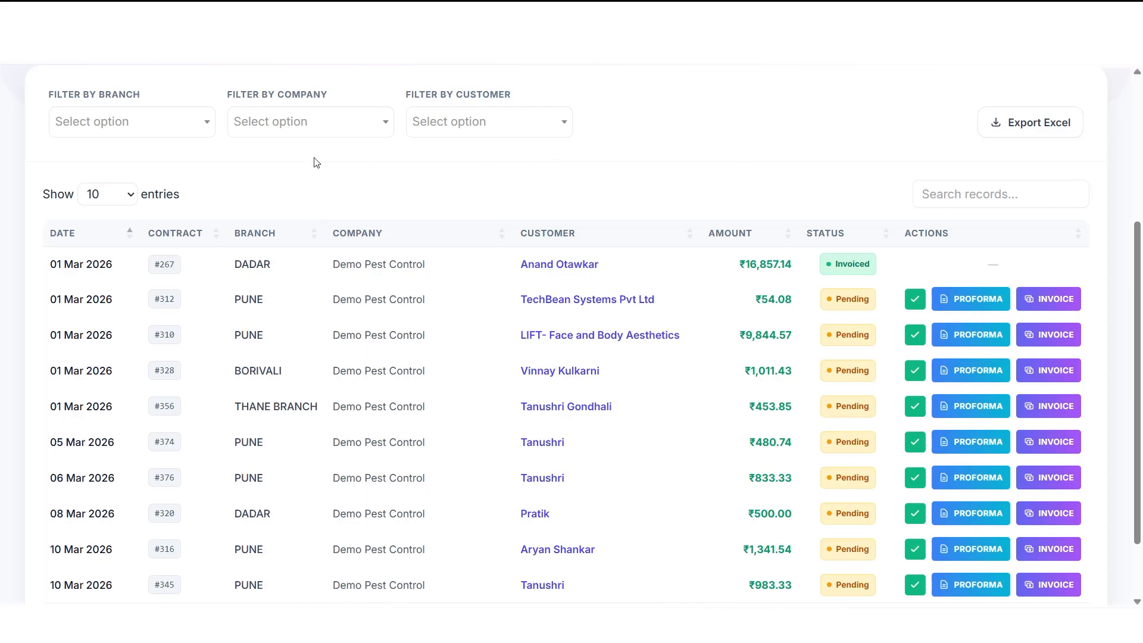
scroll(291, 171, down, 2)
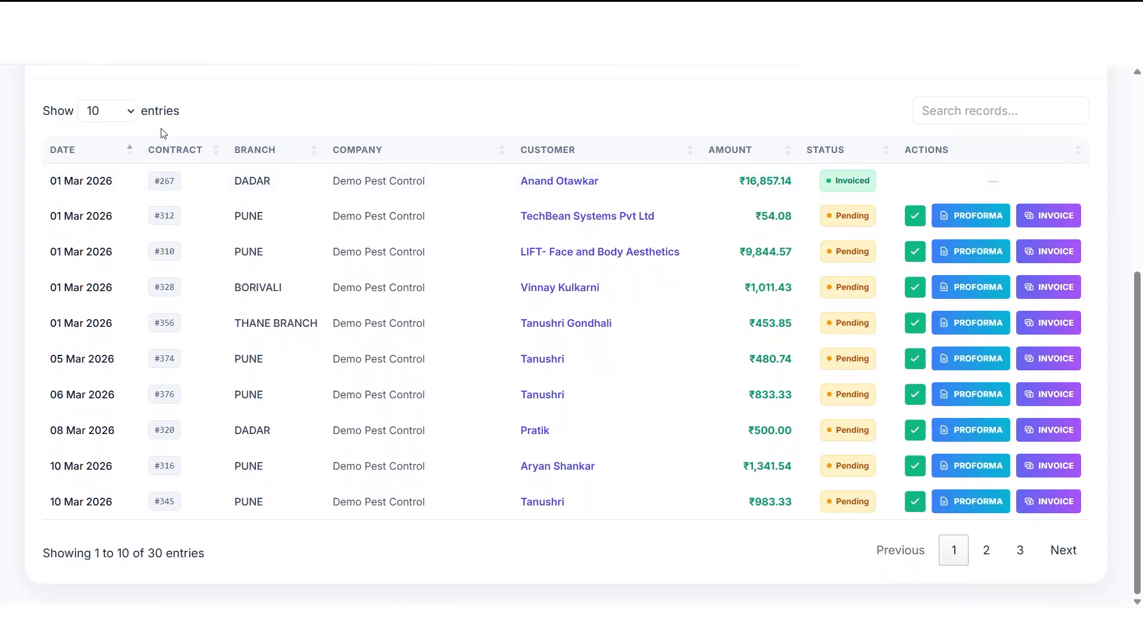
click(132, 113)
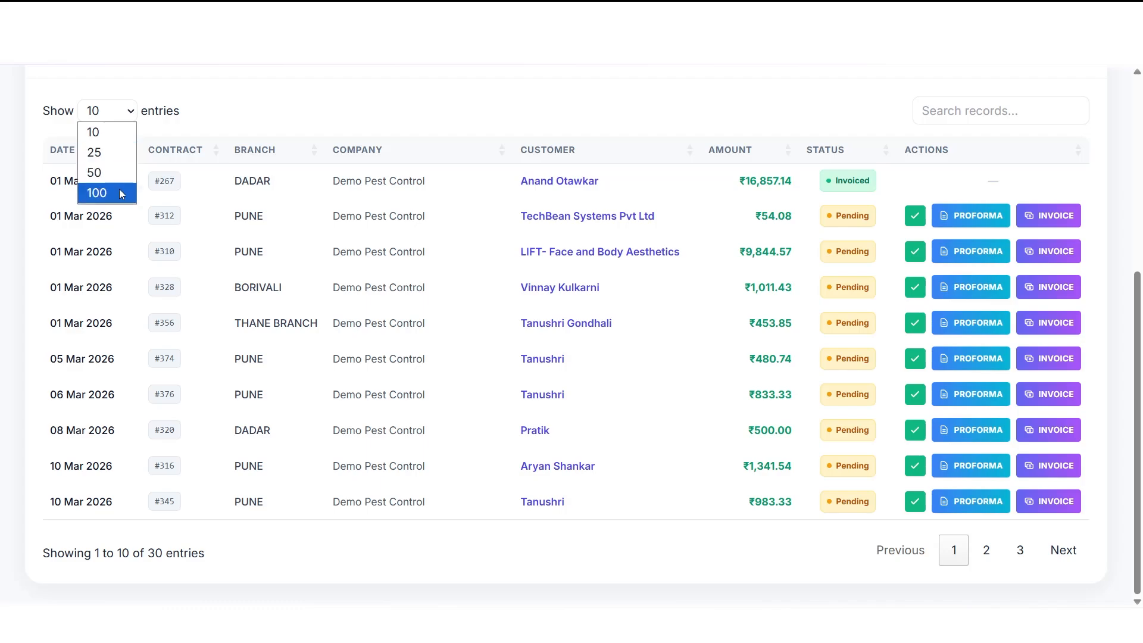
click(117, 131)
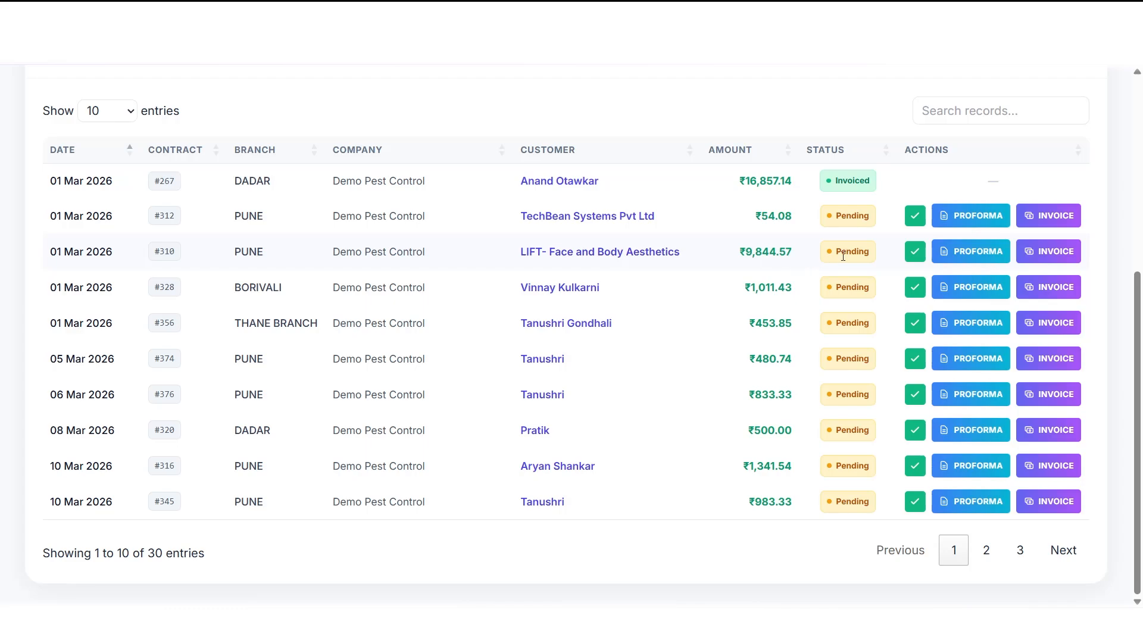
click(981, 253)
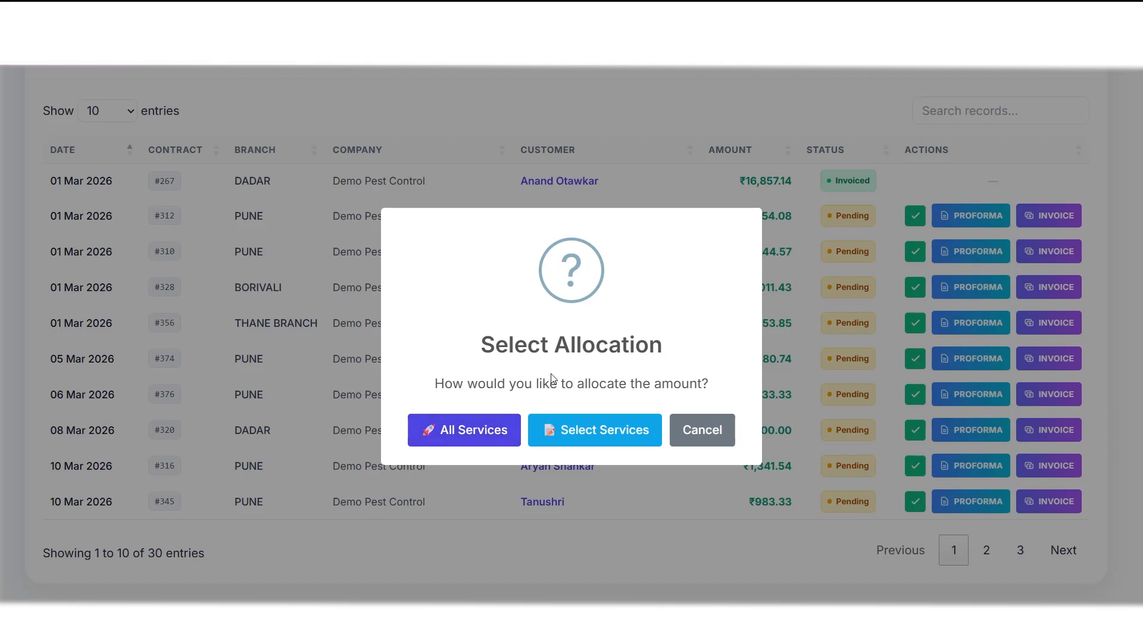
click(614, 431)
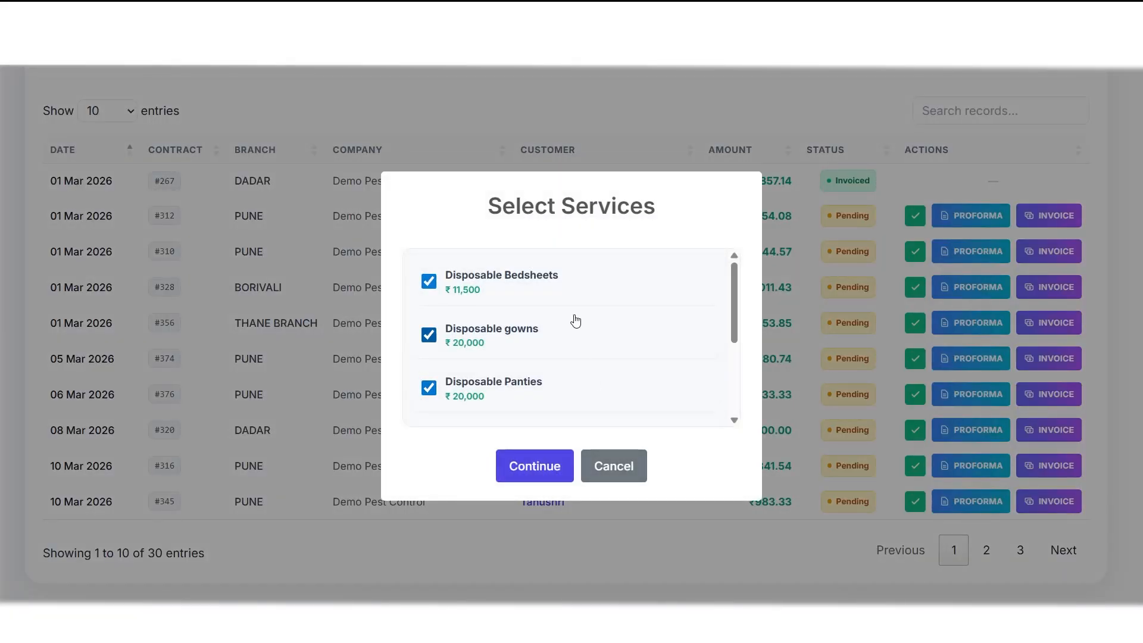
scroll(595, 354, down, 4)
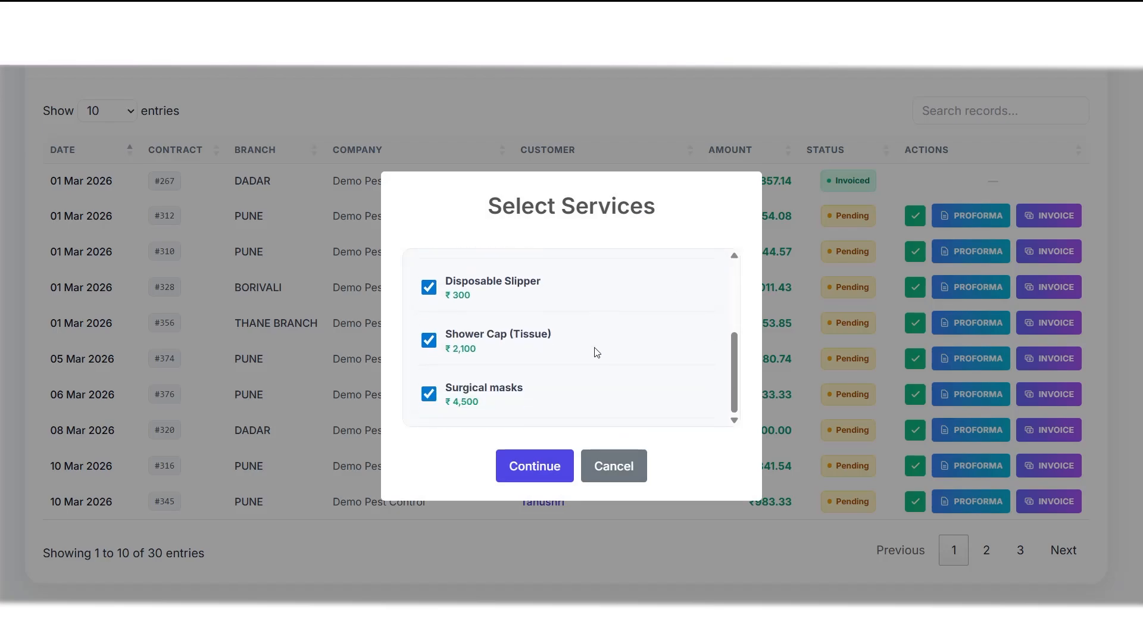
click(428, 394)
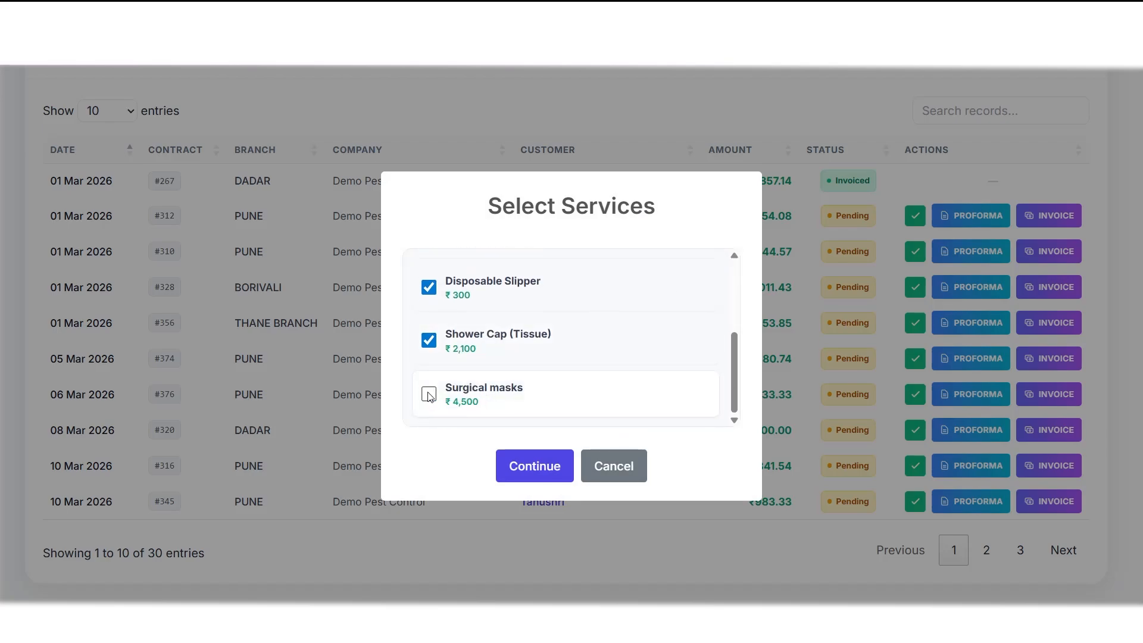
click(428, 347)
scroll(429, 347, up, 2)
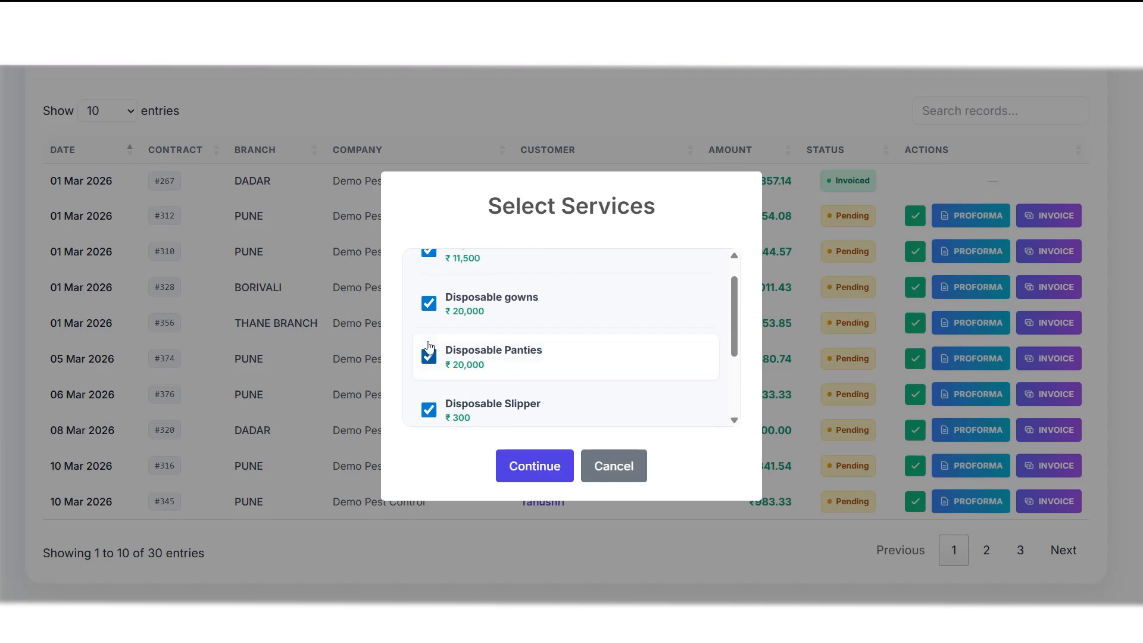
click(429, 410)
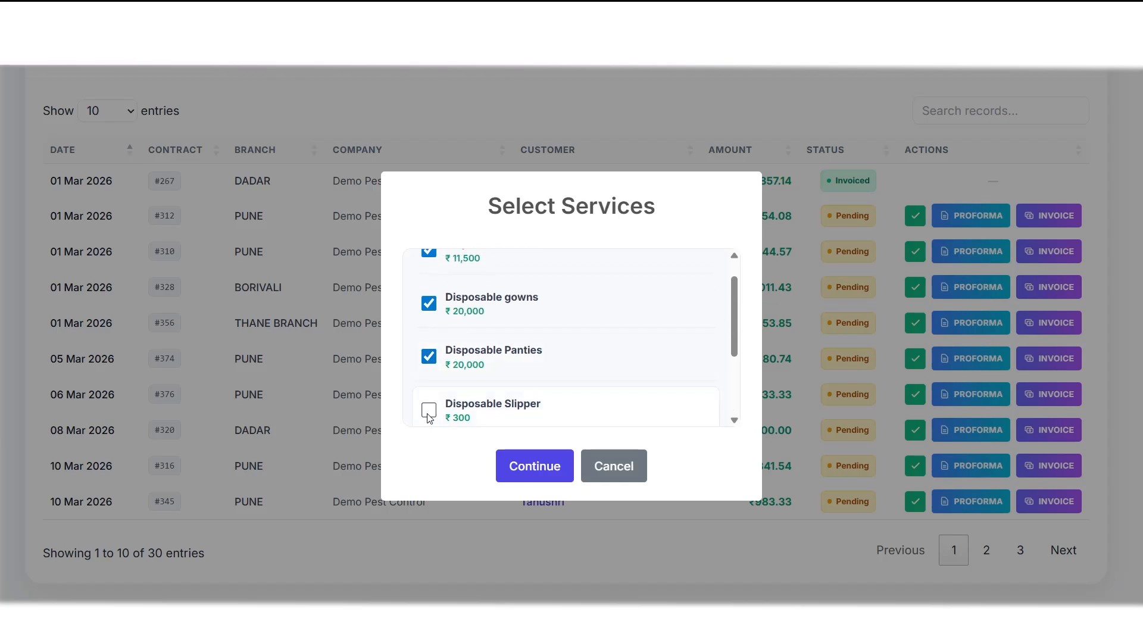
click(429, 356)
scroll(499, 331, up, 1)
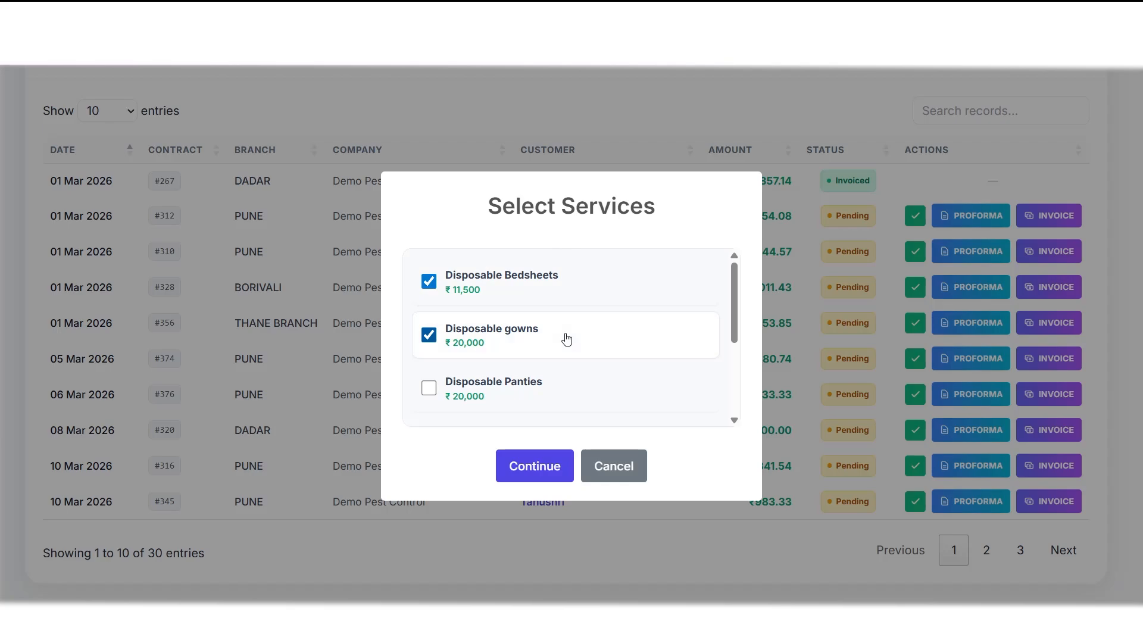
scroll(566, 338, down, 3)
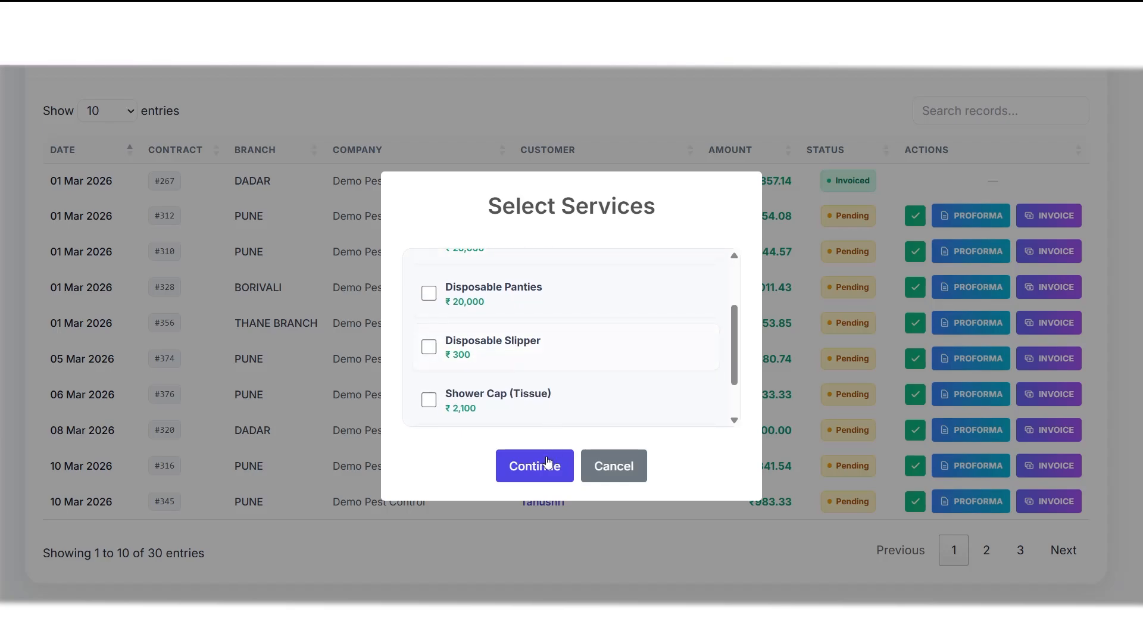
click(622, 476)
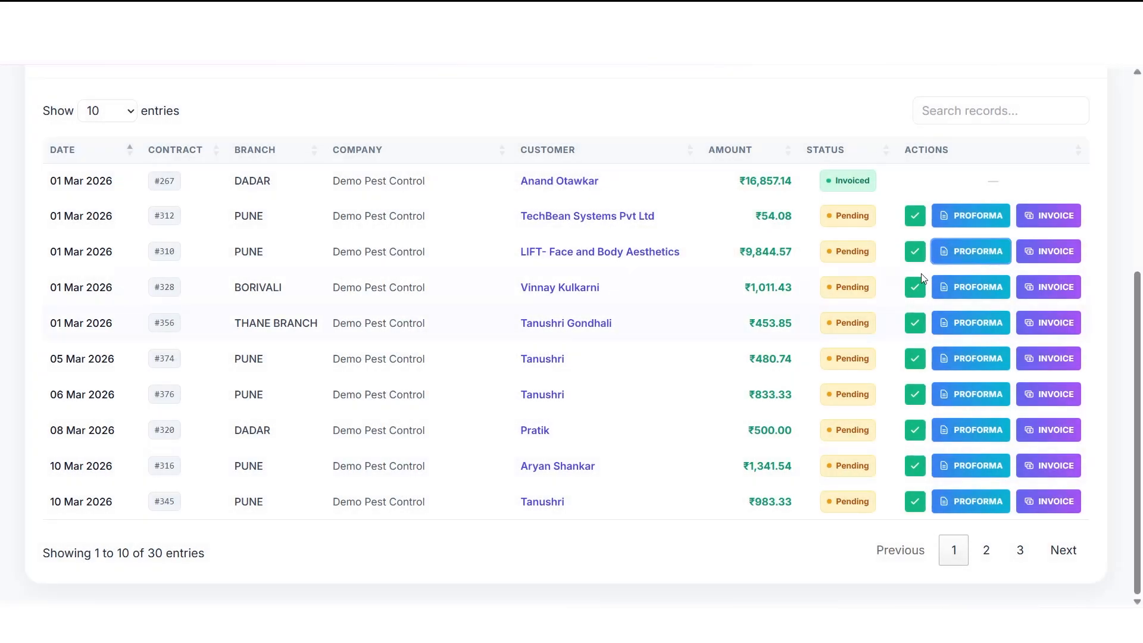
Create a proforma for the LIFT- Face and Body Aesthetics entry, allocating the amount to all services, and open it
click(965, 255)
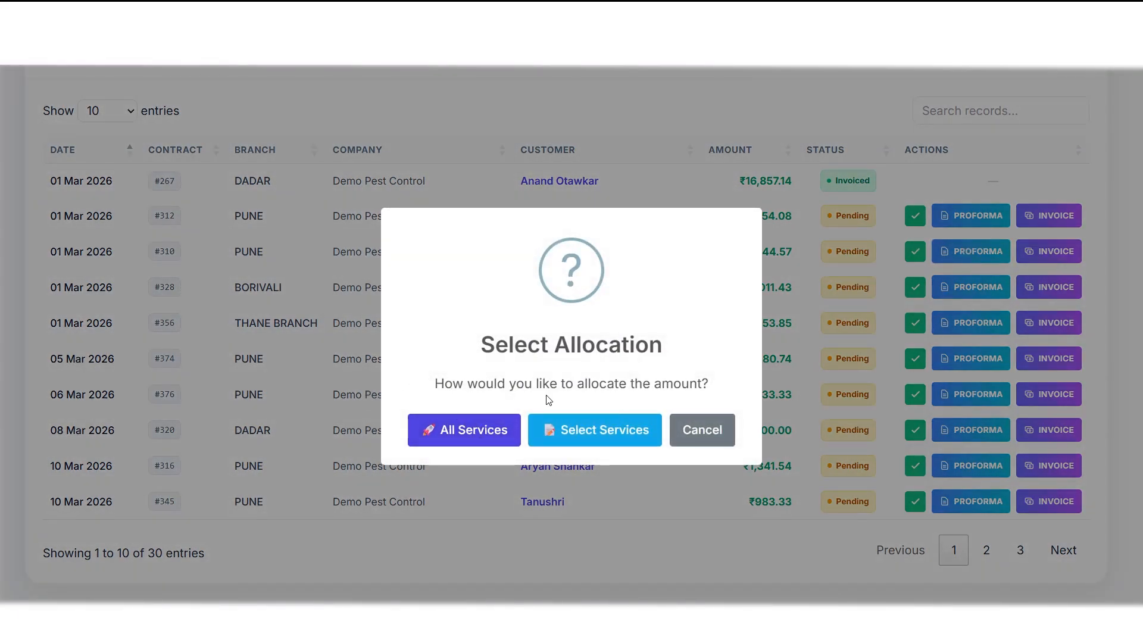
click(448, 446)
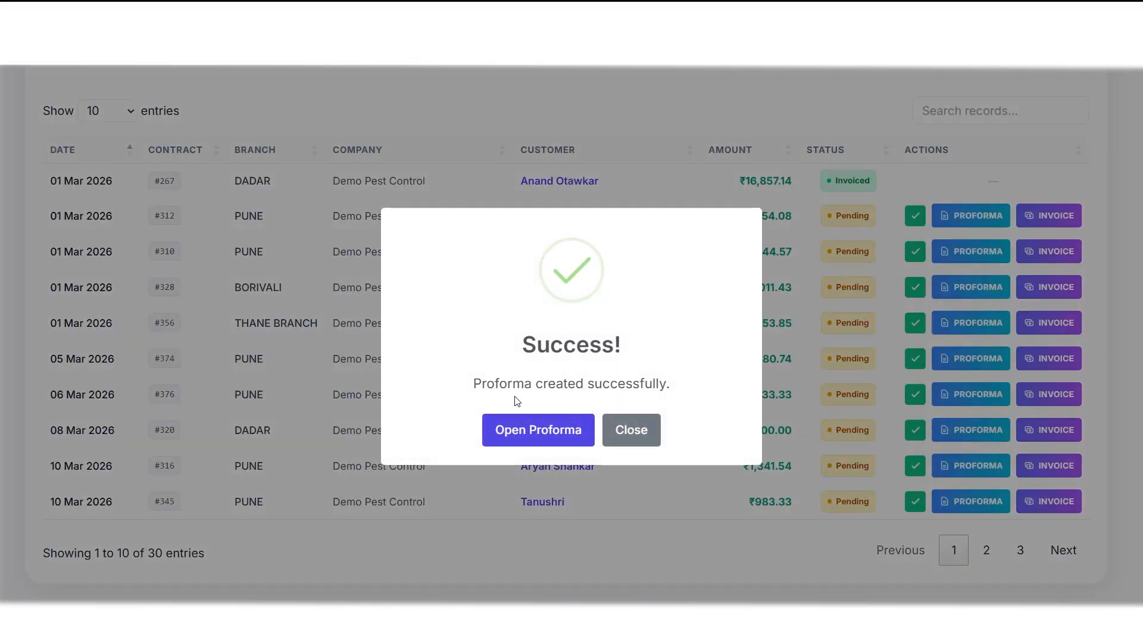
click(565, 434)
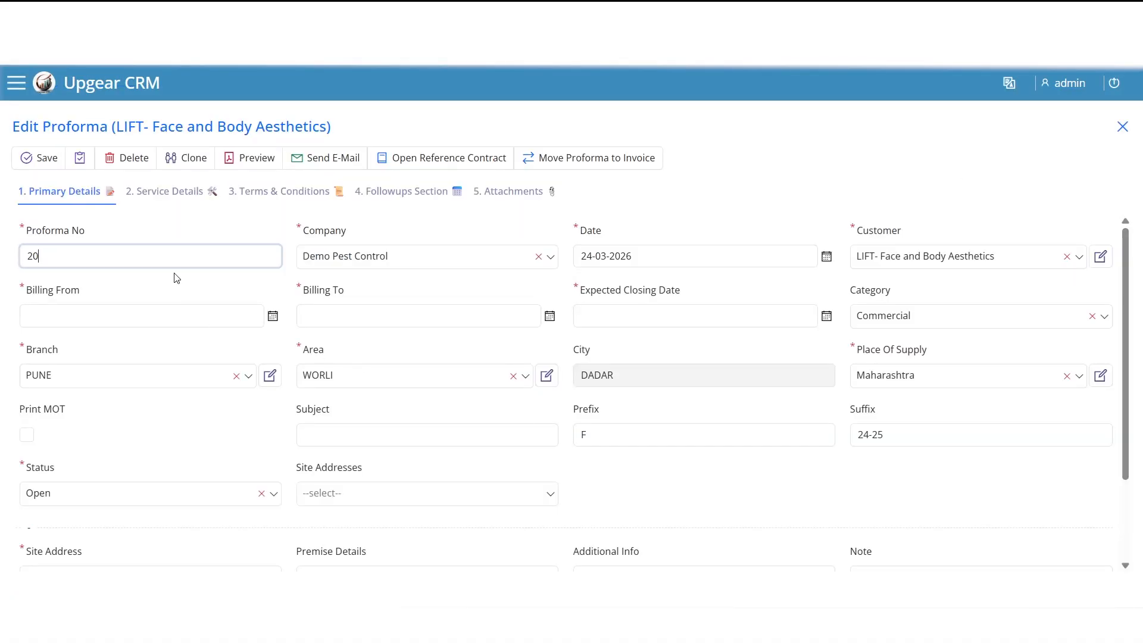
Preview the proforma invoice, examine its service lines and totals, and return to the billing schedule list
click(258, 165)
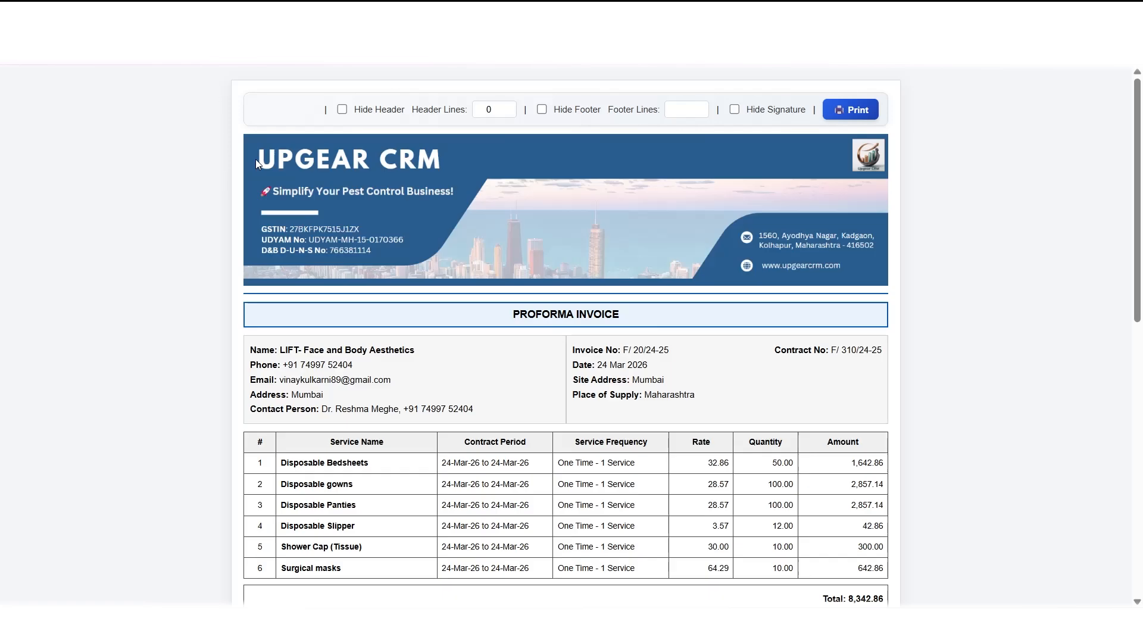
scroll(381, 348, down, 3)
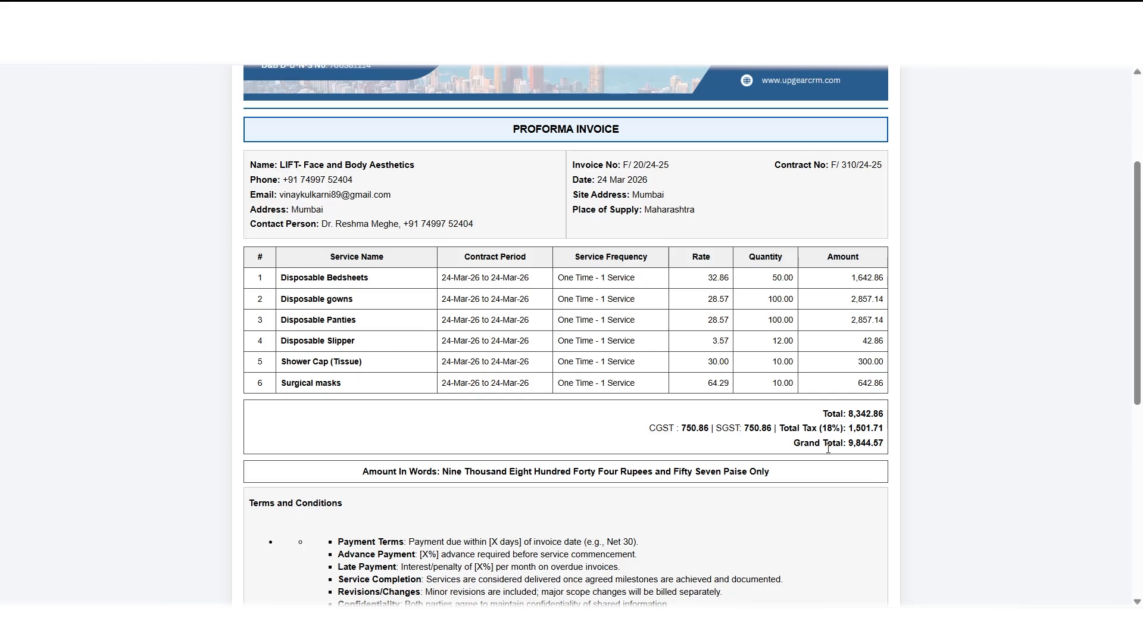
scroll(610, 380, up, 3)
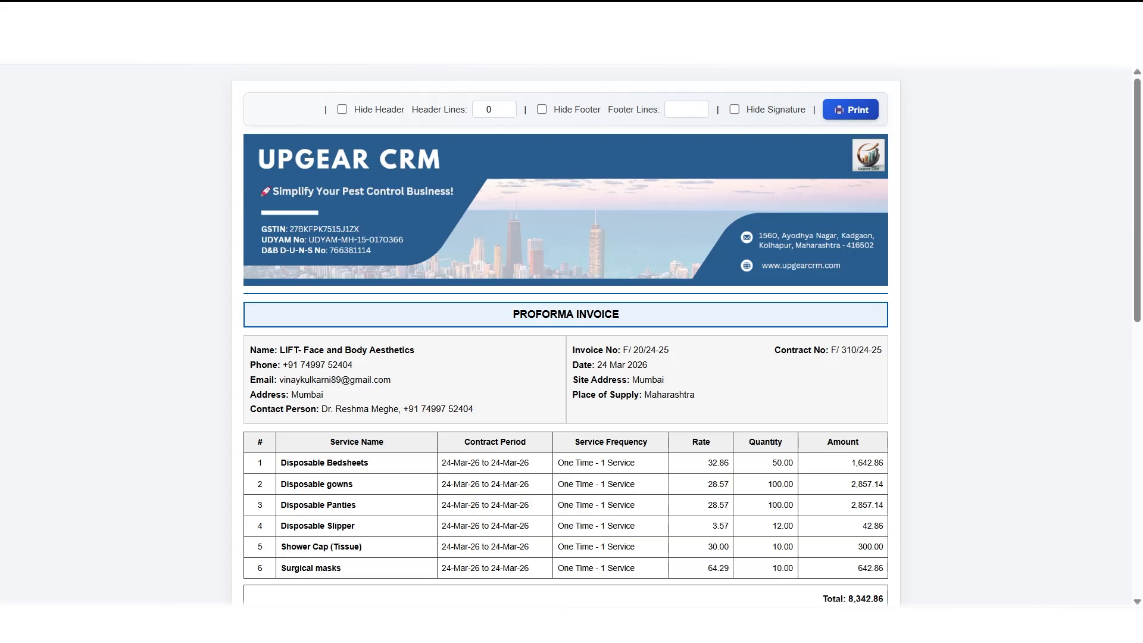
click(694, 16)
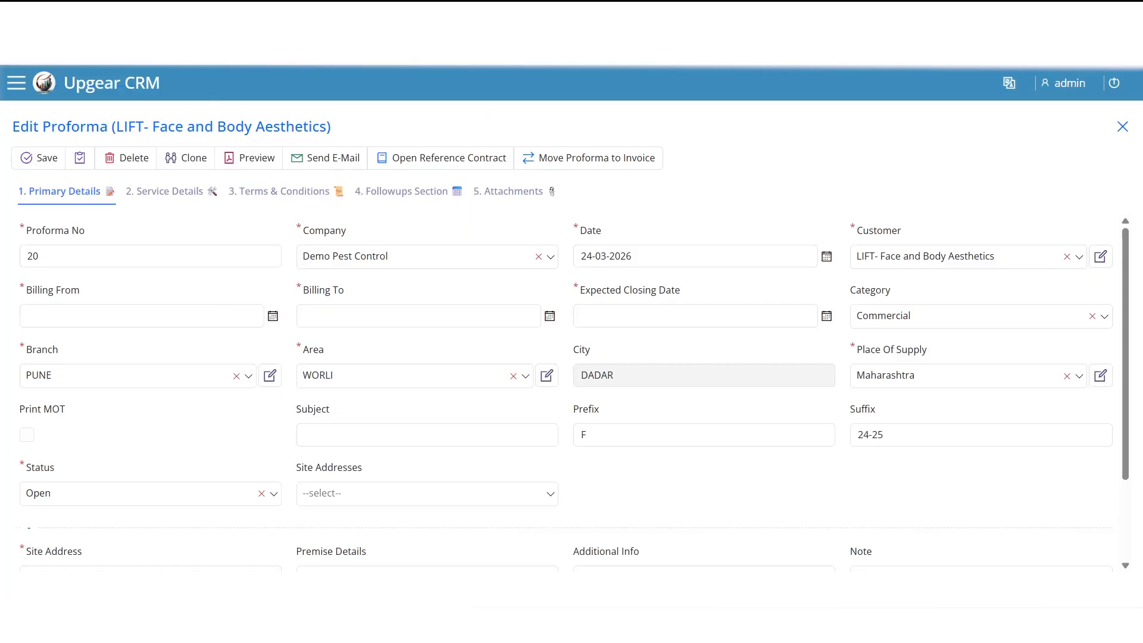
click(517, 16)
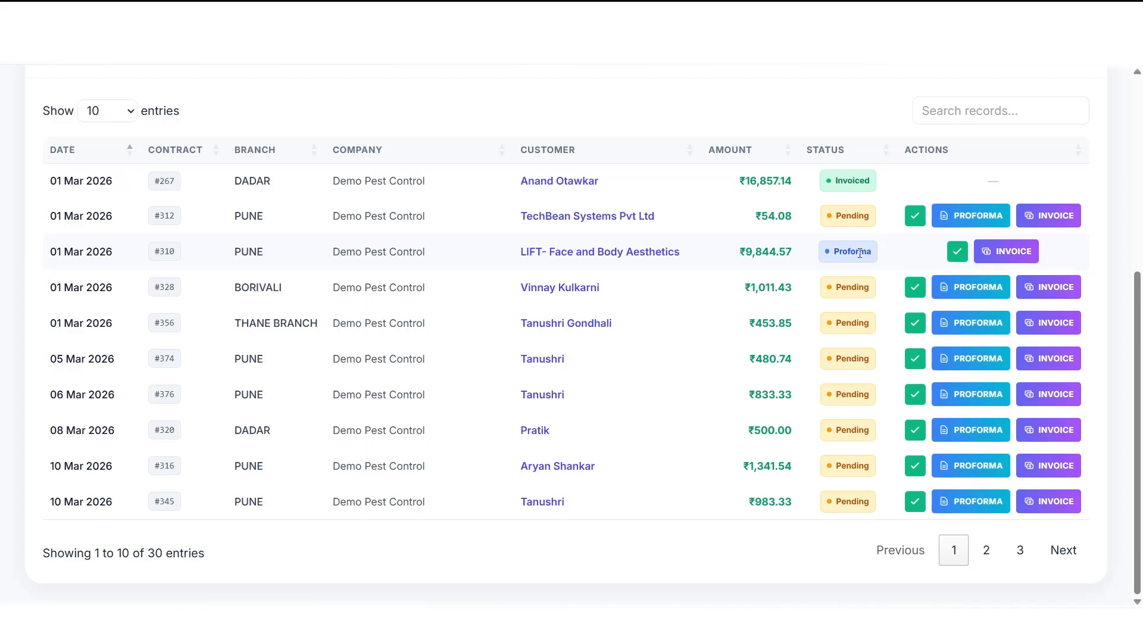
Create an invoice for the LIFT- Face and Body Aesthetics entry, allocating the amount to all services, and open it
click(1012, 253)
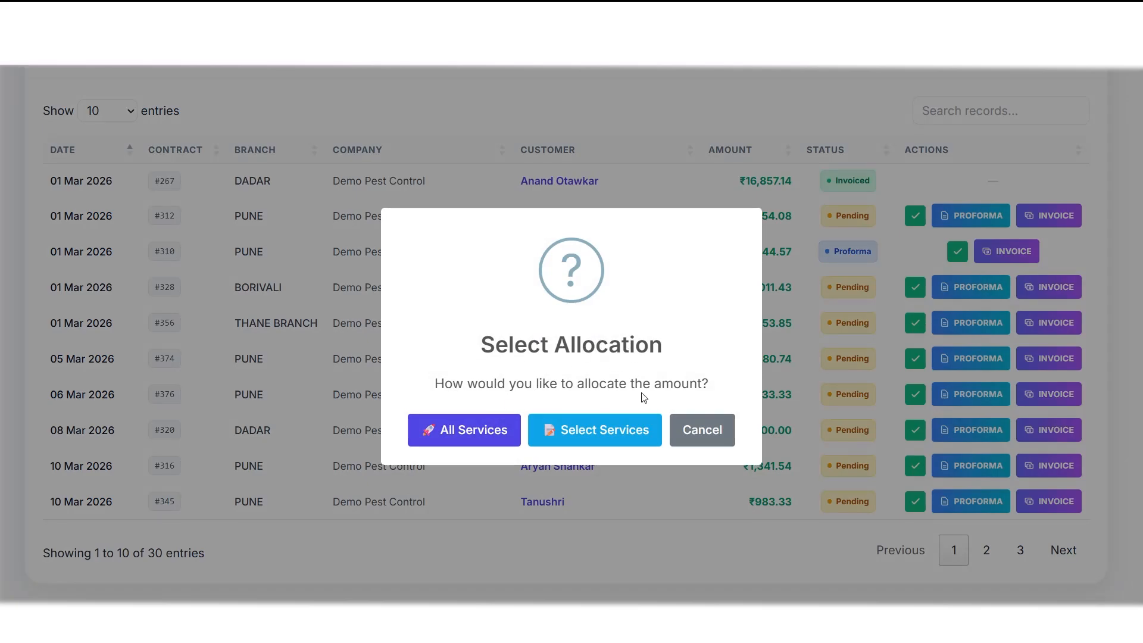
click(482, 435)
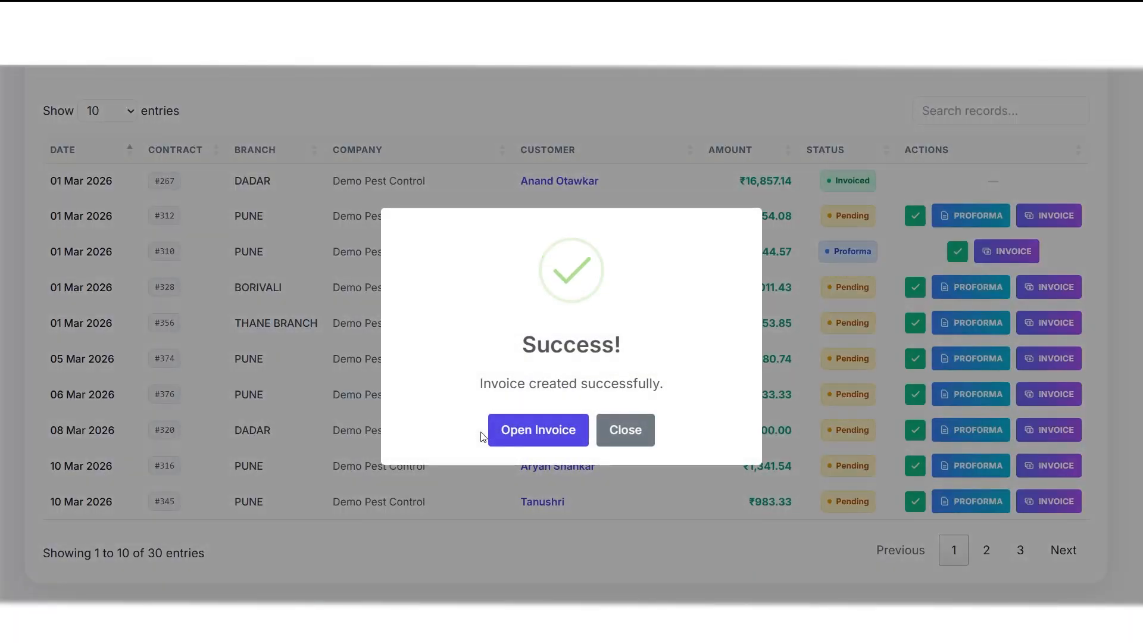
click(539, 430)
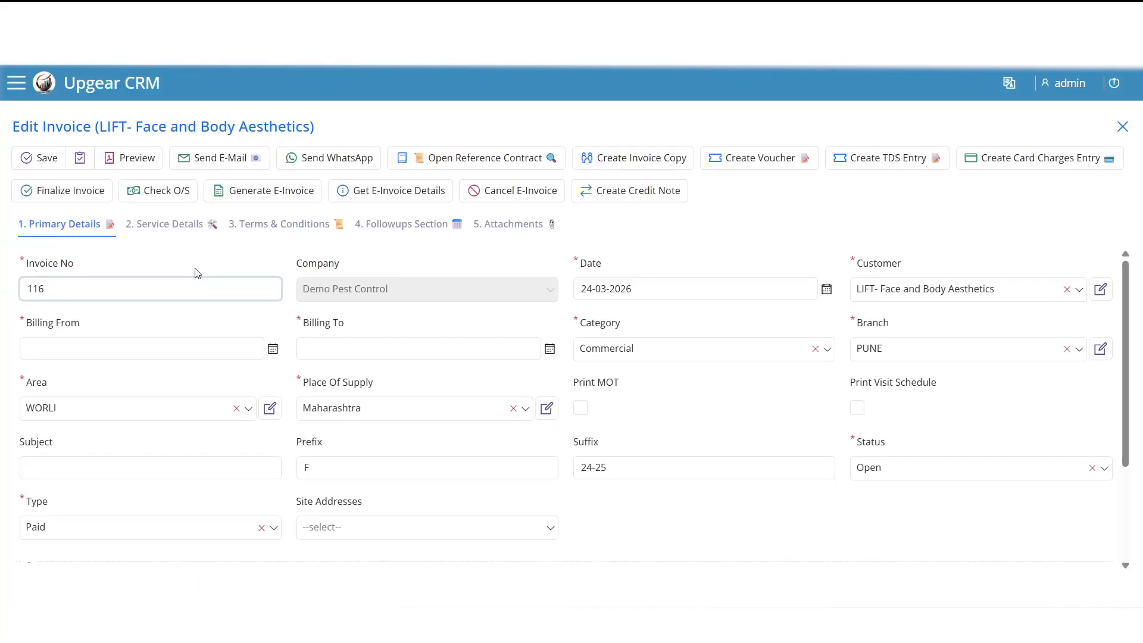
Preview the draft tax invoice, examine its customer details, service lines, totals, terms and bank details, and return to the invoice form
click(137, 160)
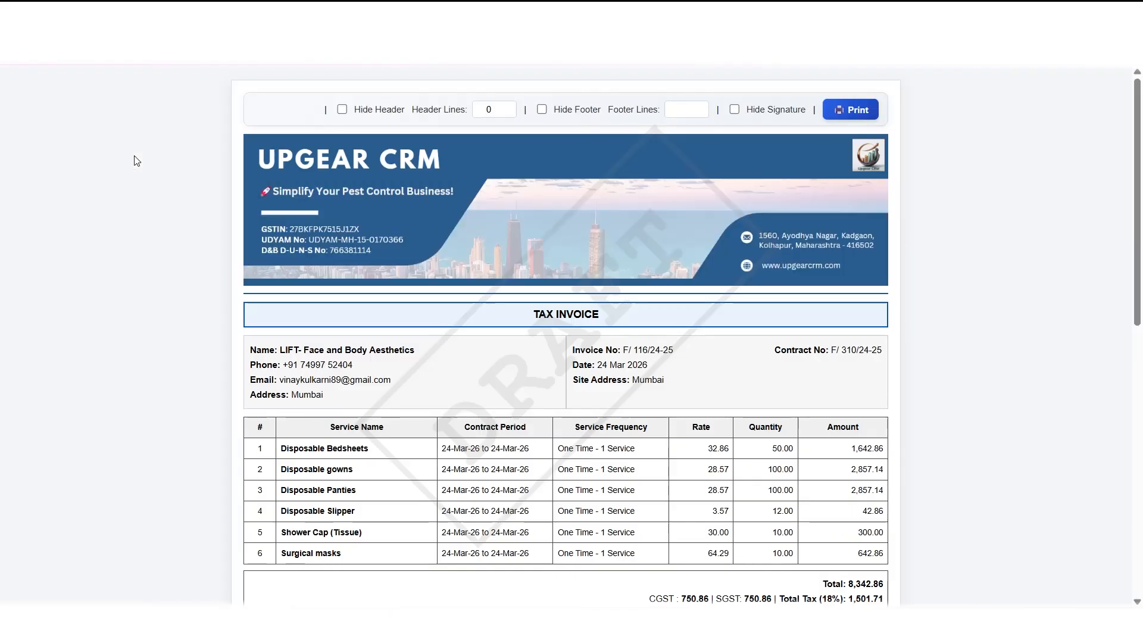
scroll(434, 352, down, 2)
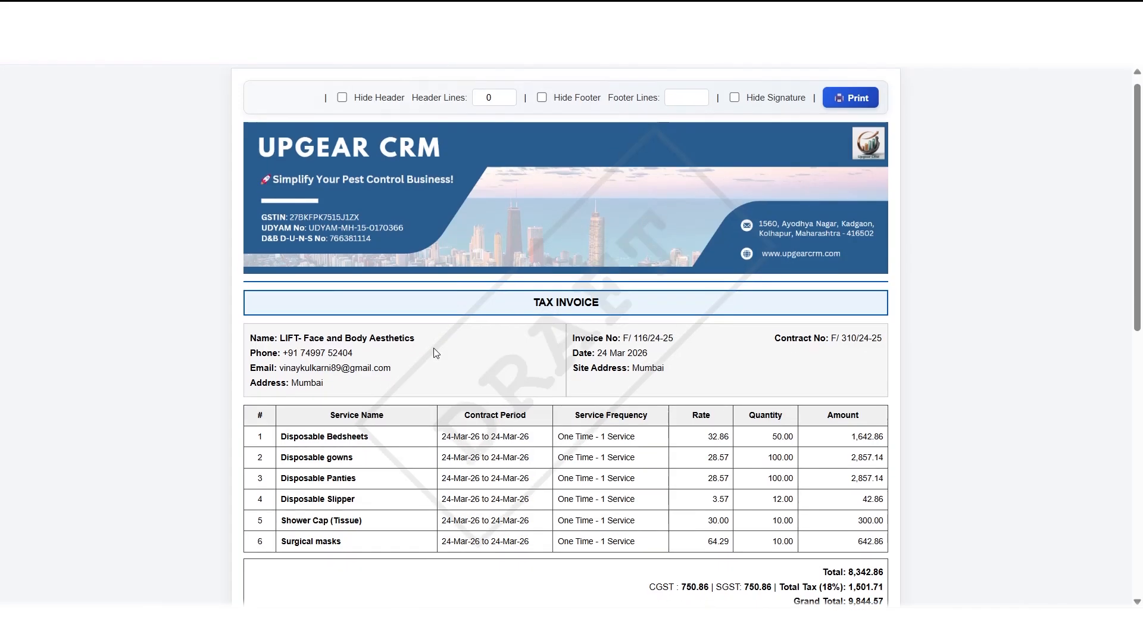
scroll(434, 352, down, 2)
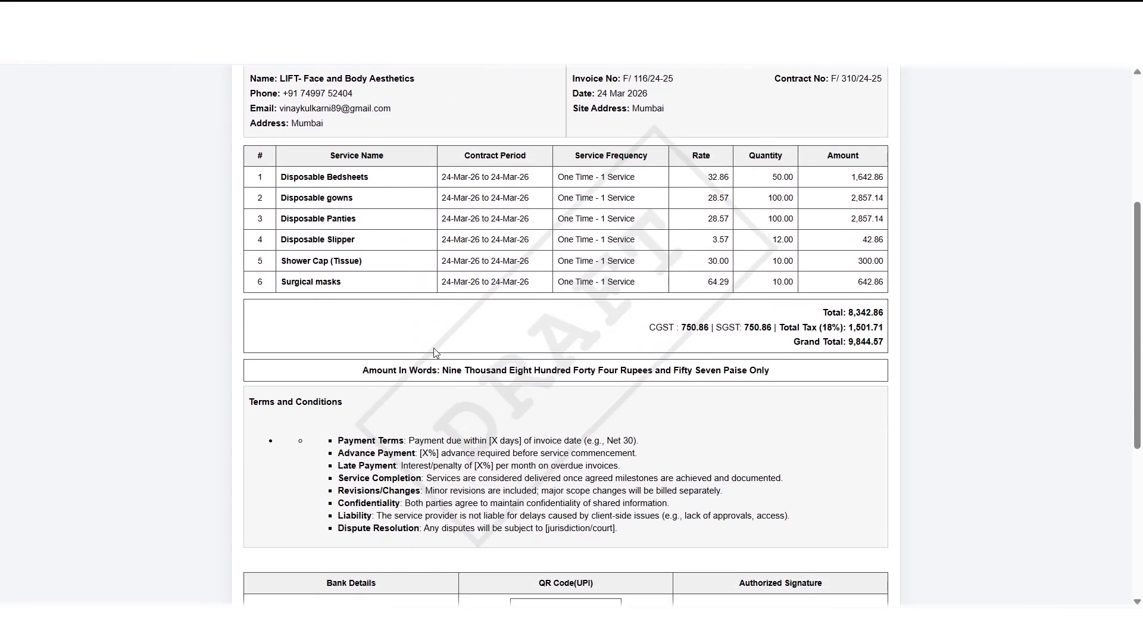
scroll(434, 352, up, 2)
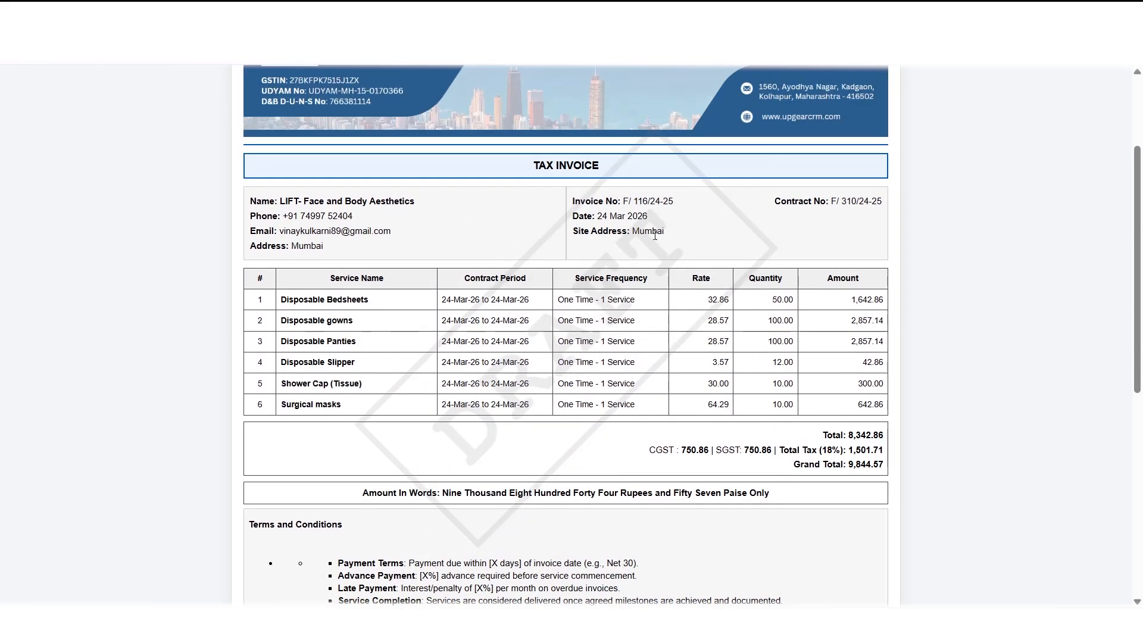
scroll(577, 381, up, 3)
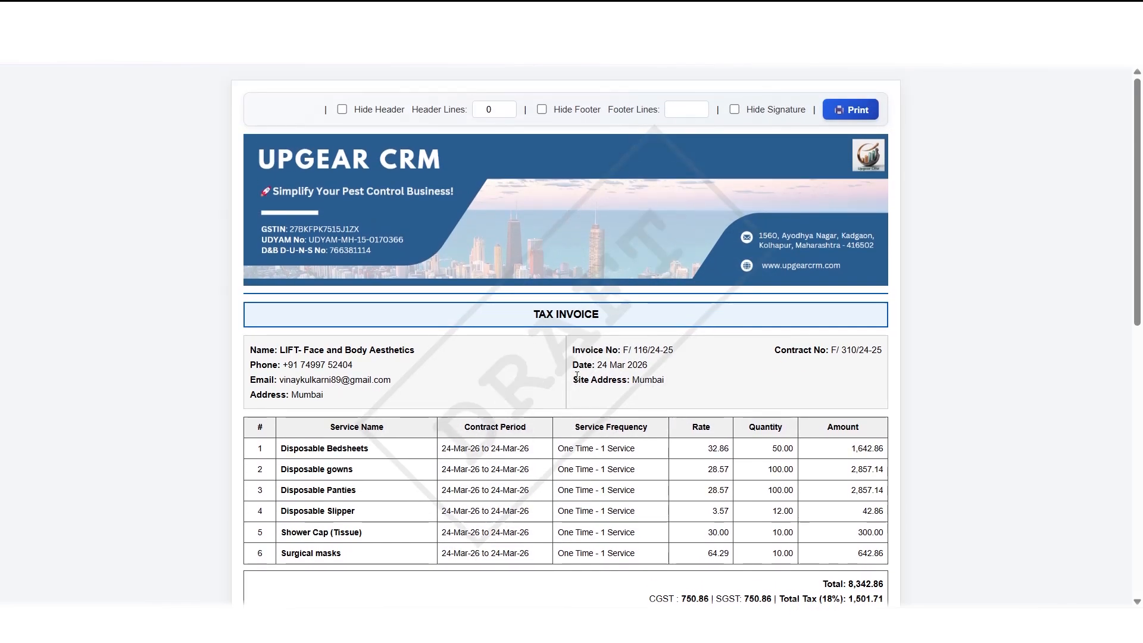
scroll(577, 376, down, 3)
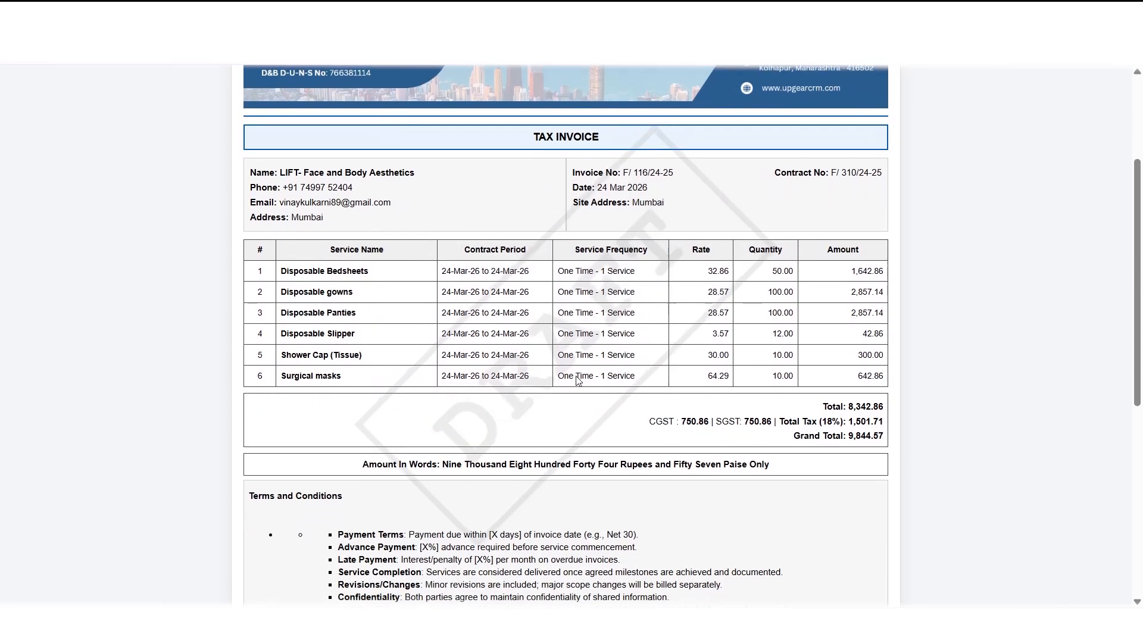
scroll(578, 381, down, 3)
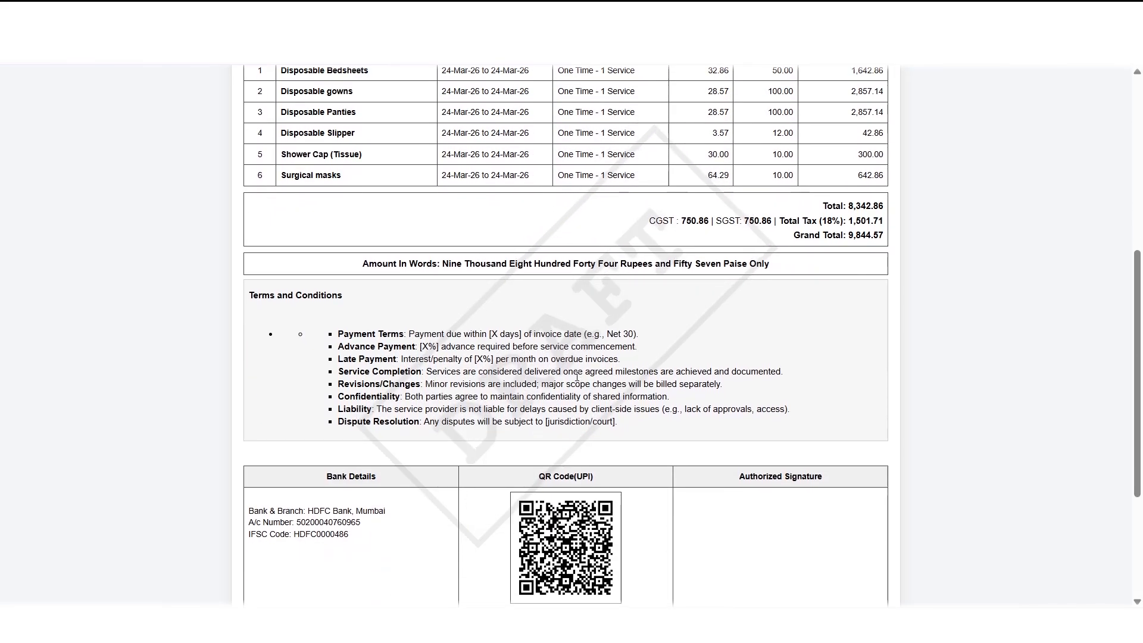
scroll(577, 378, up, 5)
scroll(577, 377, up, 2)
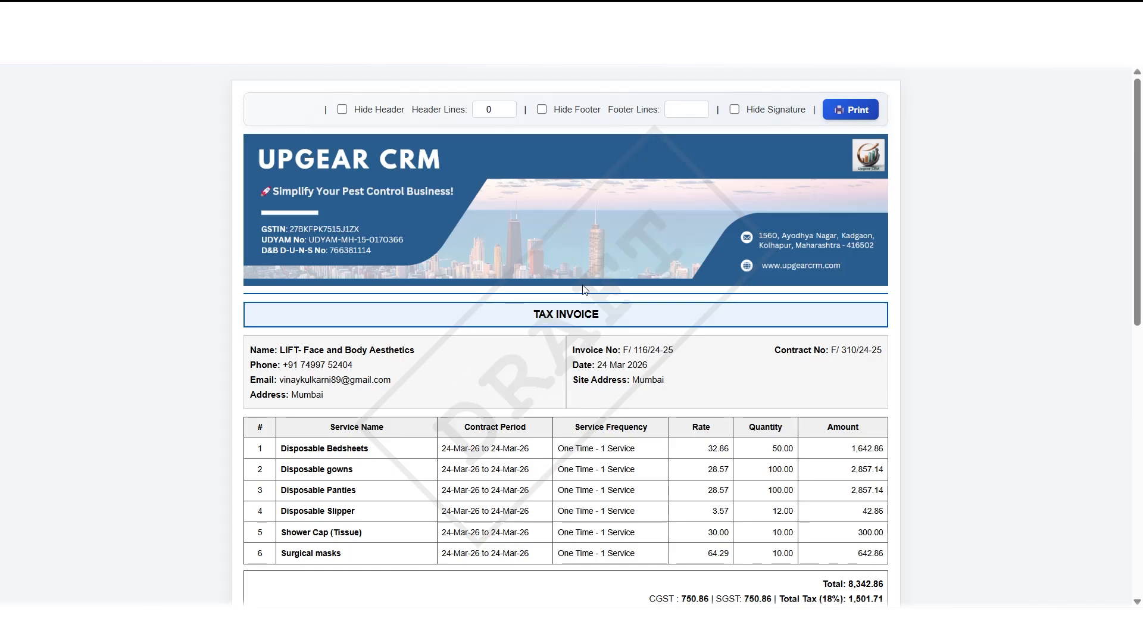
scroll(420, 393, down, 2)
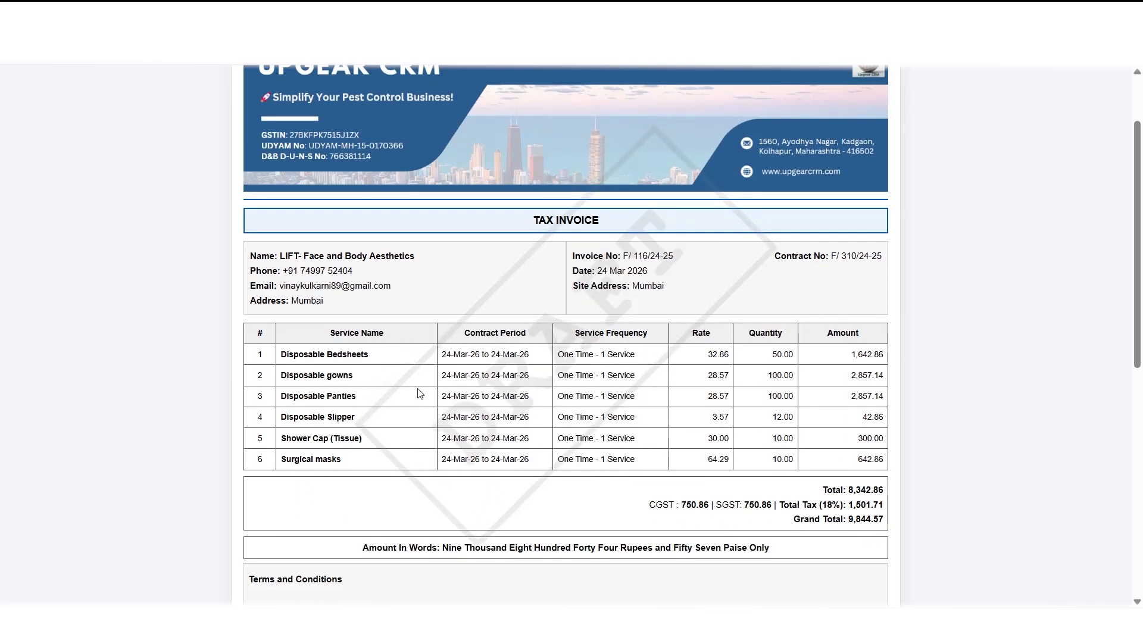
scroll(420, 393, up, 1)
scroll(420, 393, up, 2)
scroll(420, 393, down, 3)
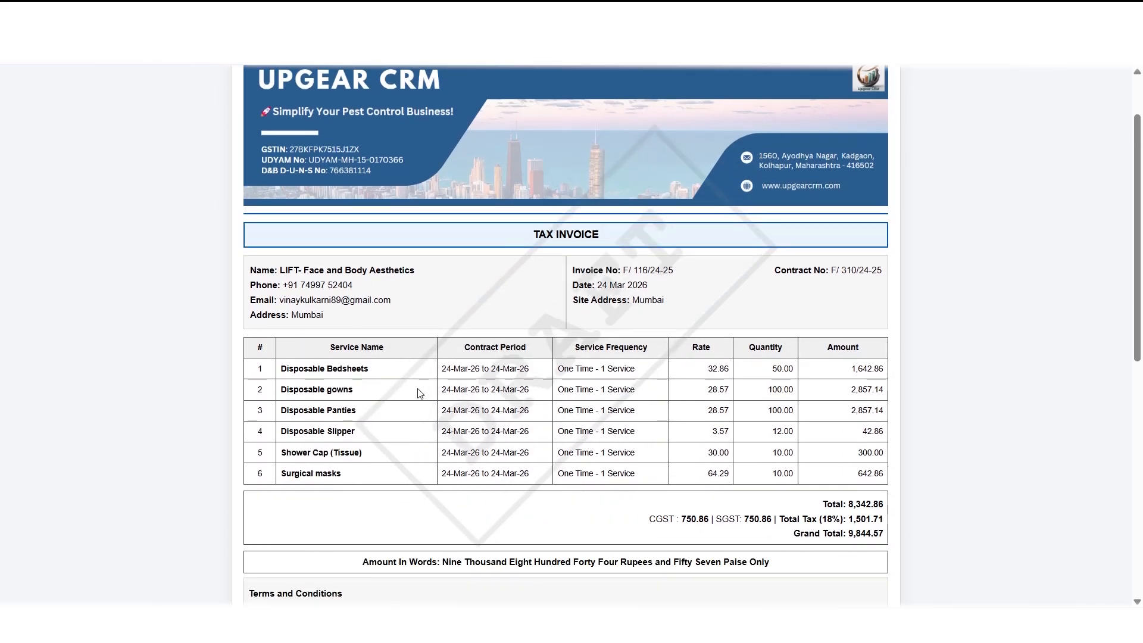
scroll(419, 393, down, 1)
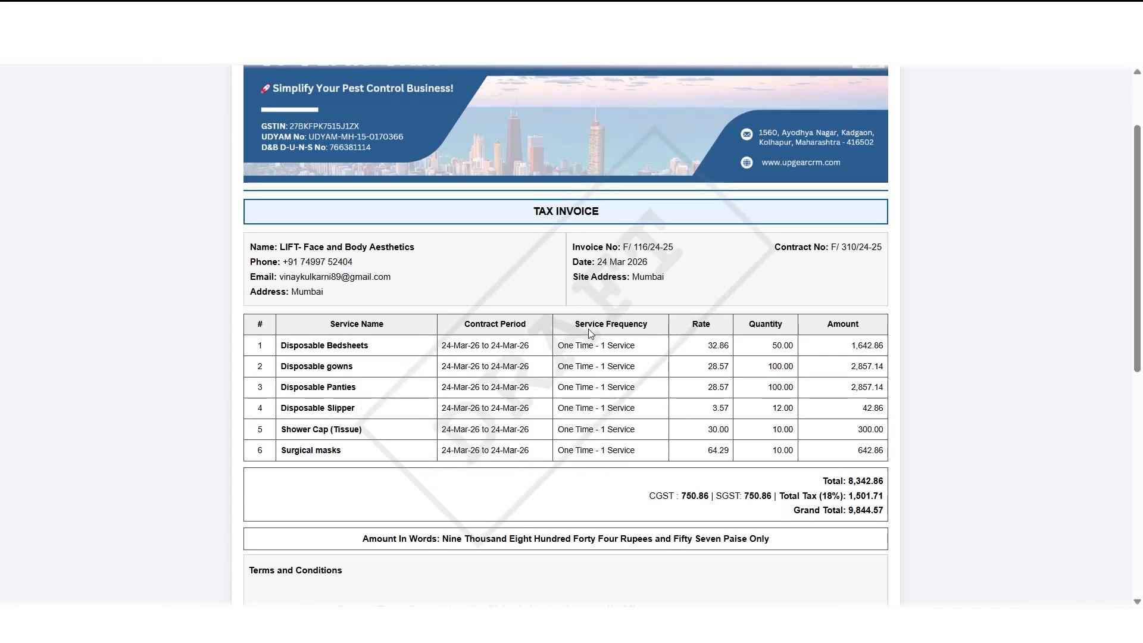
scroll(588, 329, up, 3)
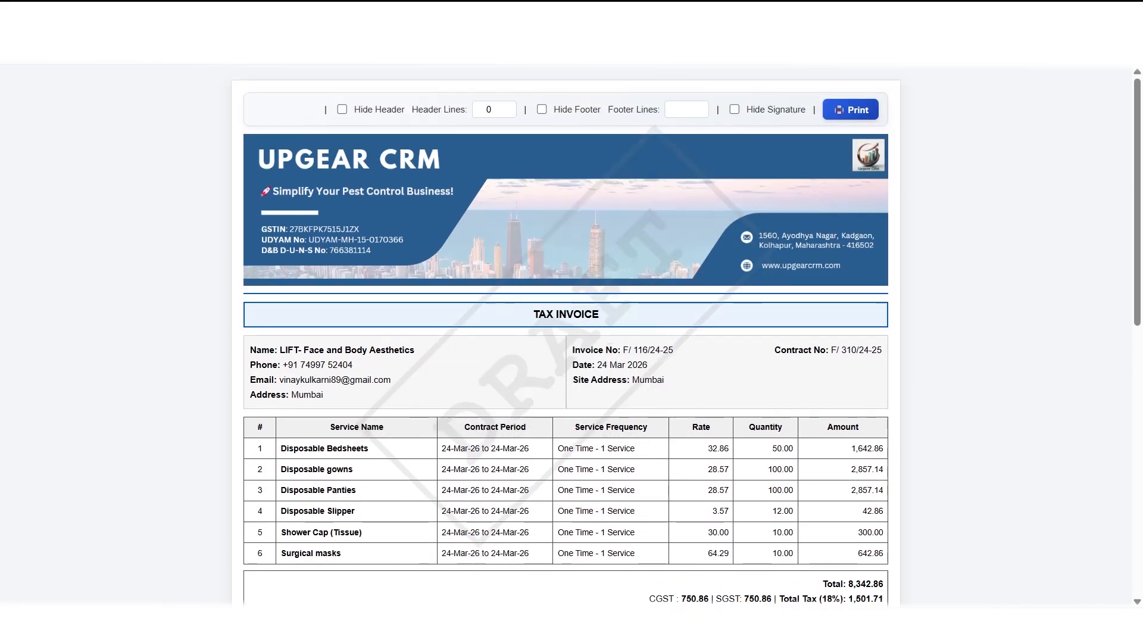
click(695, 16)
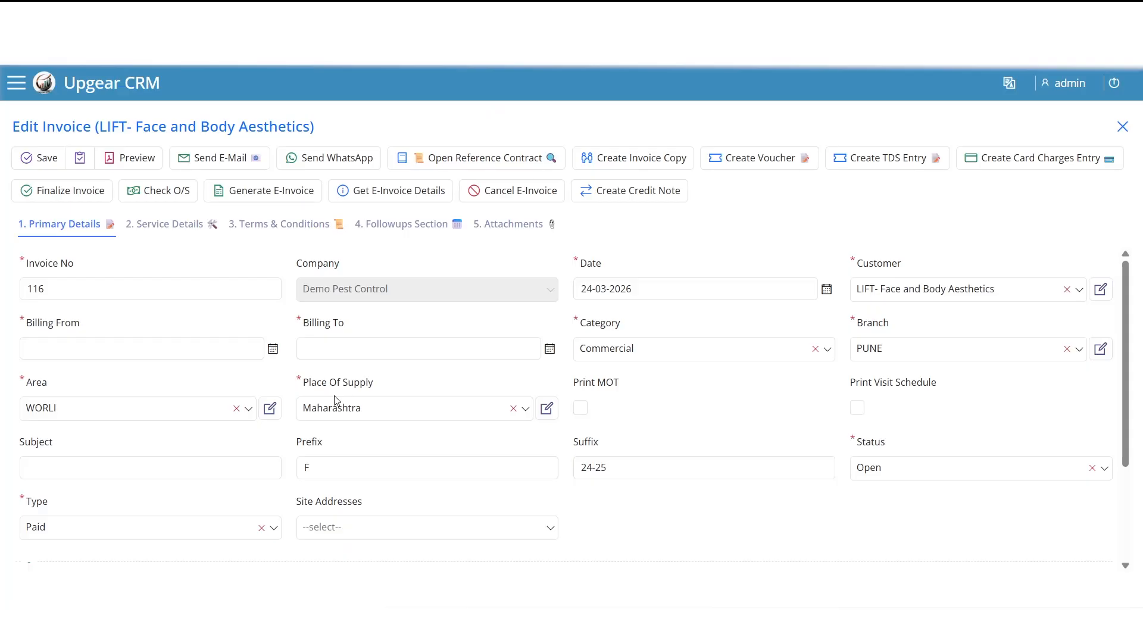
Check the invoice's service details and its terms and conditions, and return to the primary details
click(163, 225)
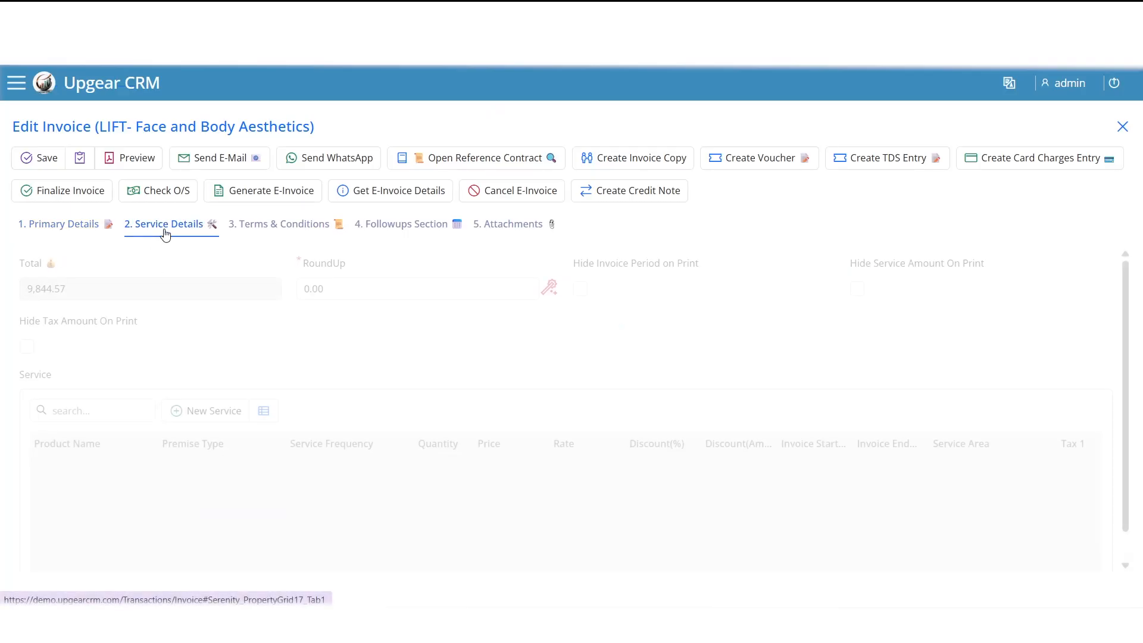
click(267, 228)
click(48, 229)
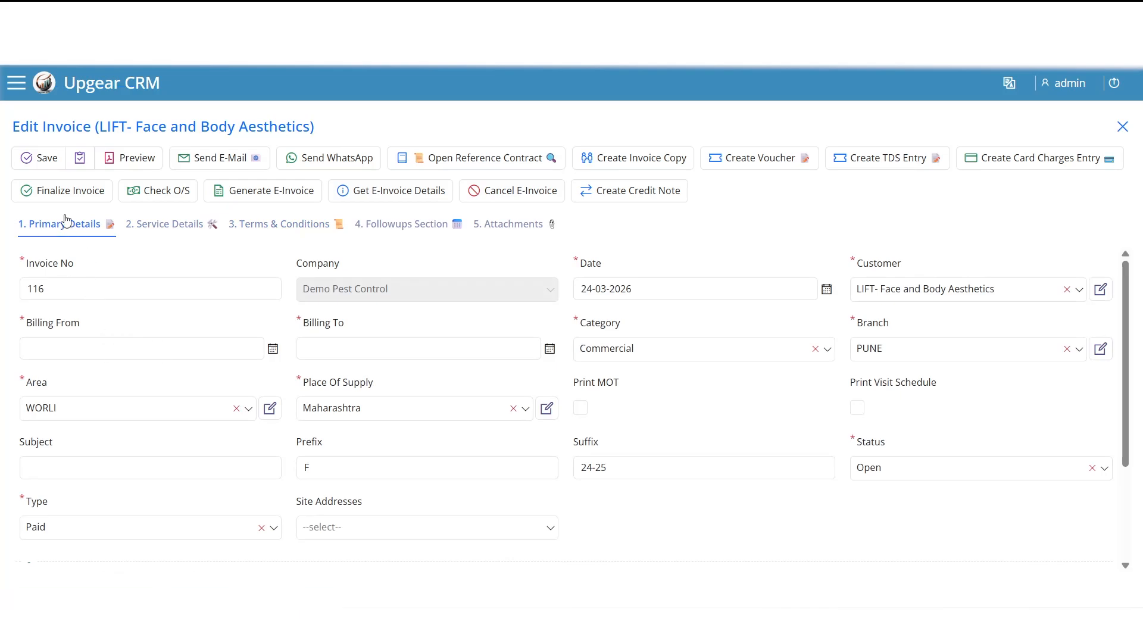
Finalize the LIFT- Face and Body Aesthetics invoice and acknowledge the result
click(63, 193)
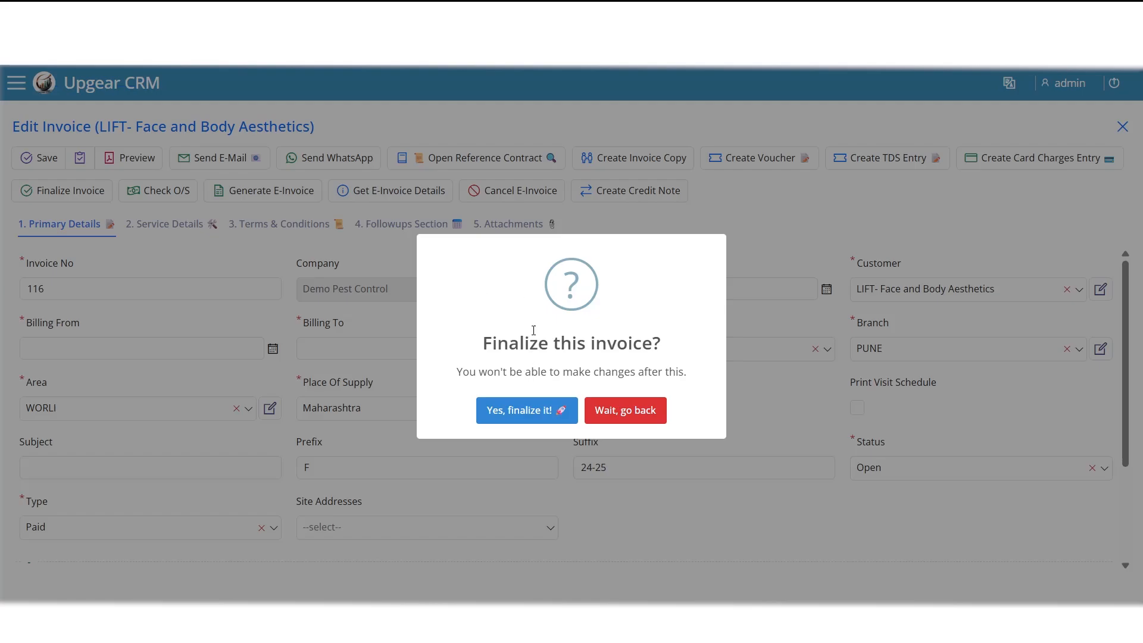
click(508, 418)
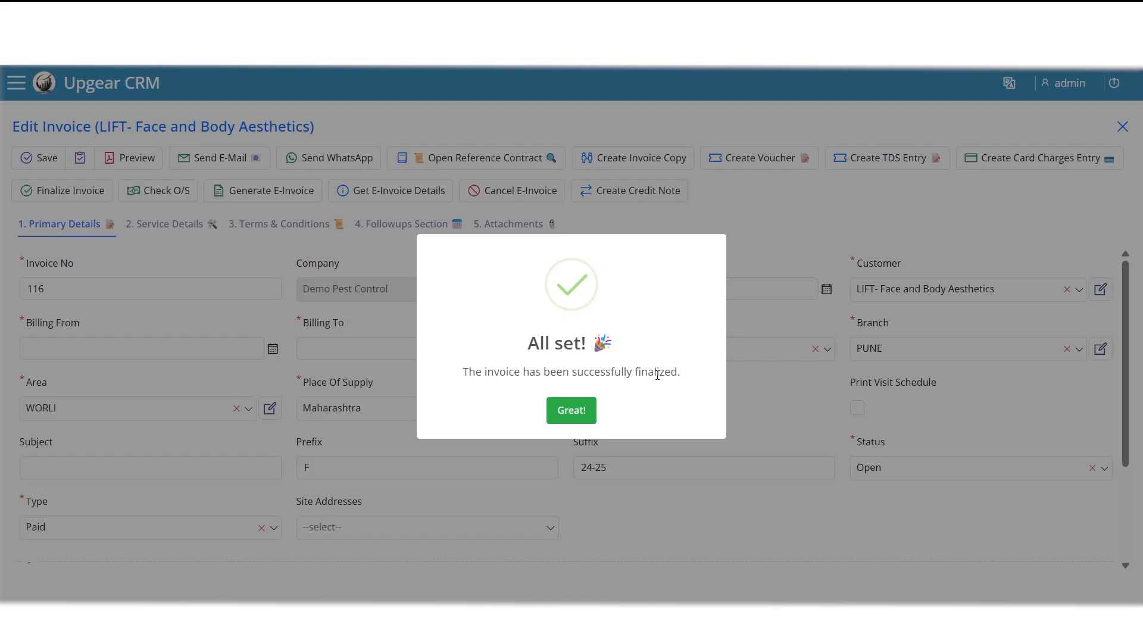
click(575, 418)
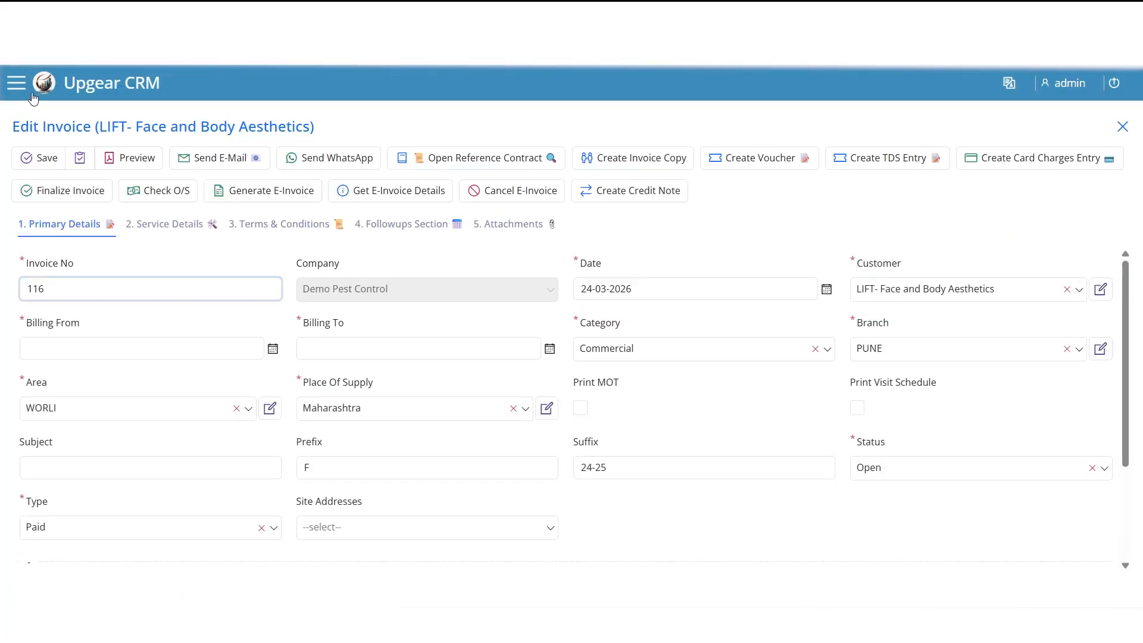
Preview the finalized tax invoice, examine it from the header to the bank details, and close the preview
click(145, 160)
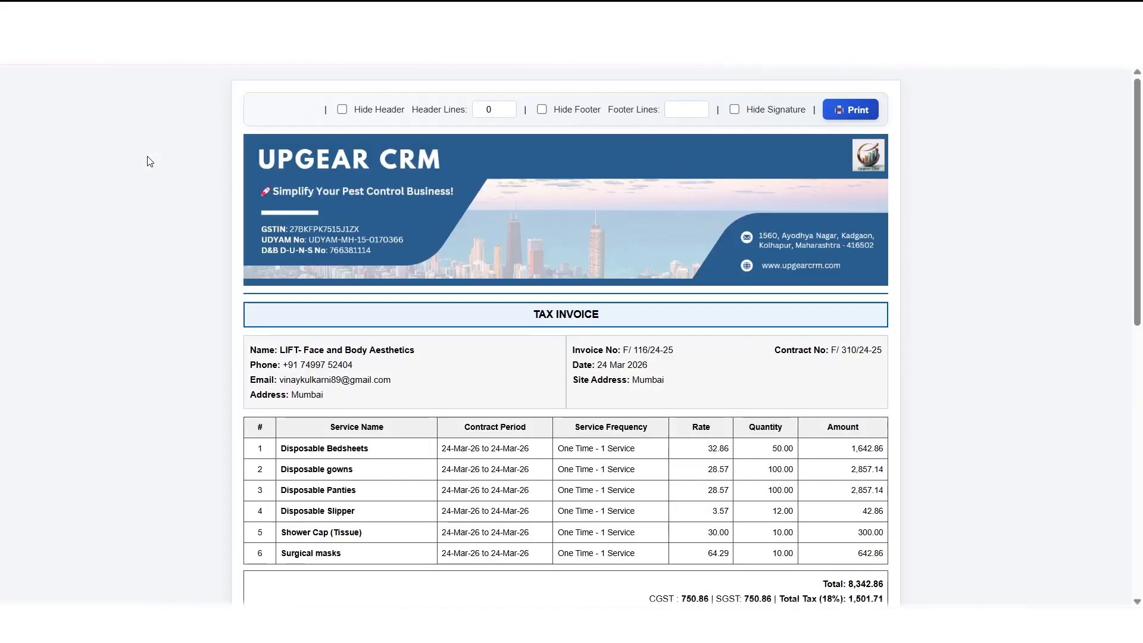
scroll(426, 298, down, 1)
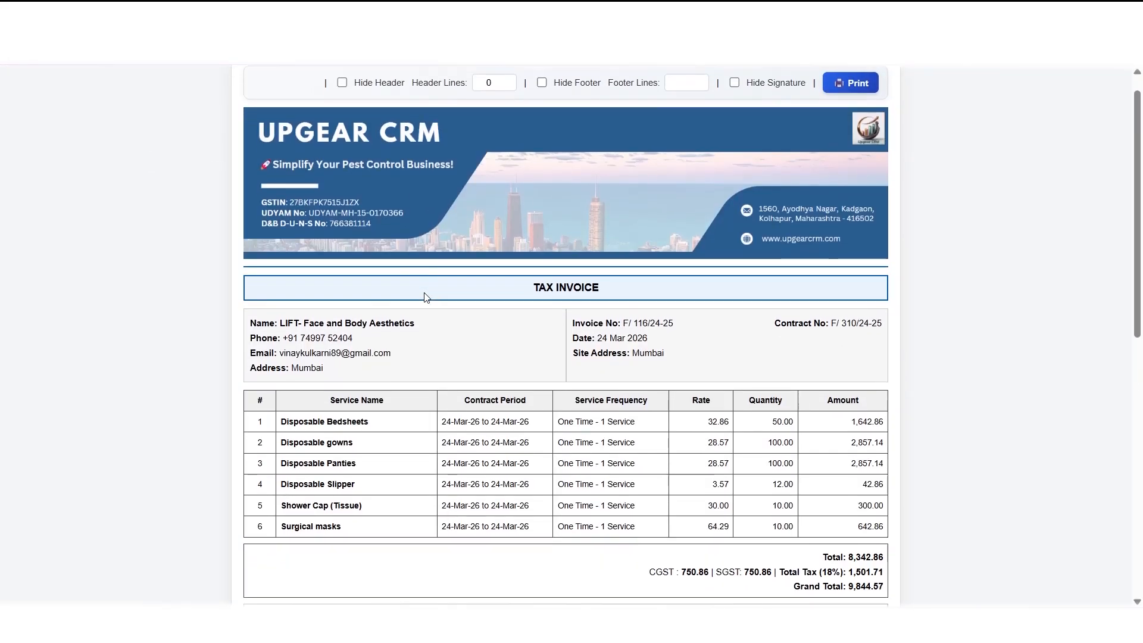
scroll(427, 298, up, 1)
scroll(427, 299, down, 7)
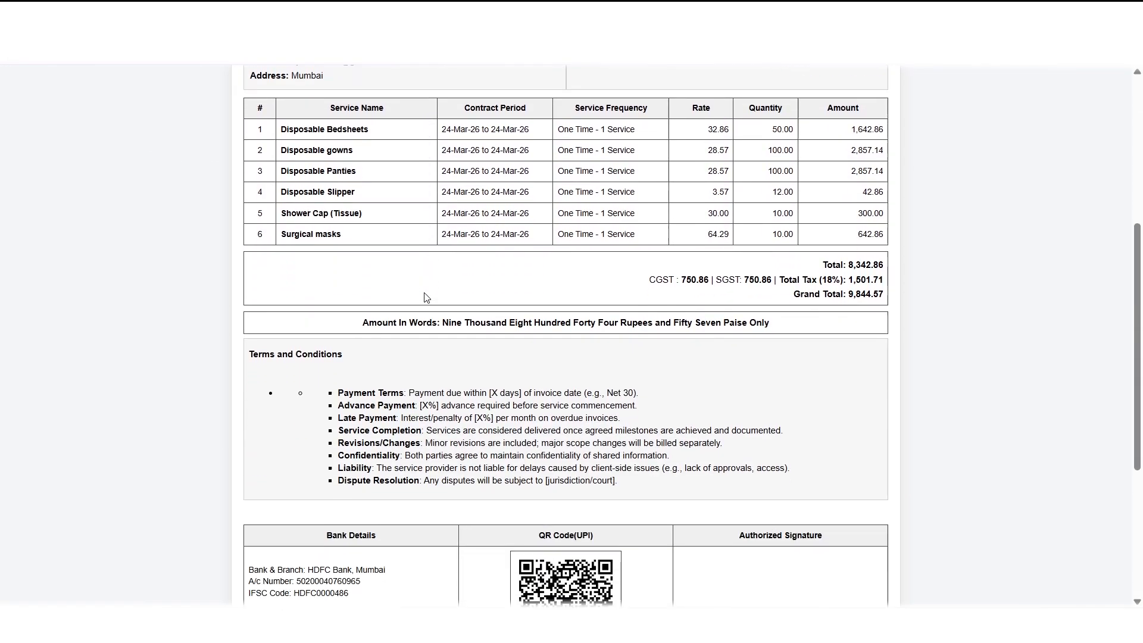
scroll(427, 299, up, 1)
scroll(427, 298, up, 6)
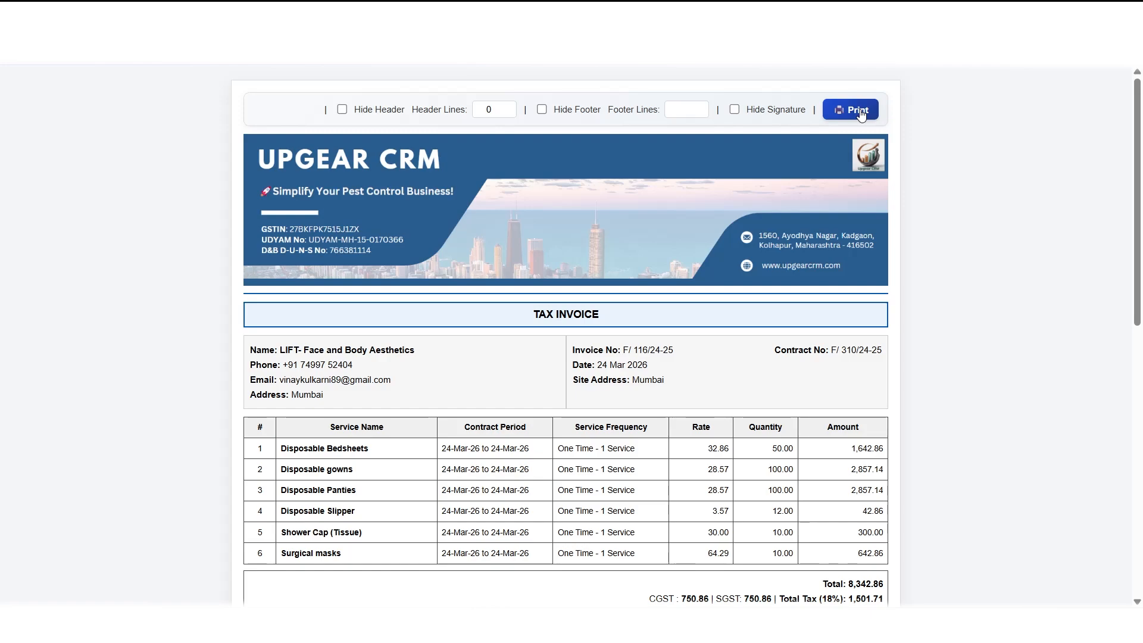
key(ctrl+w)
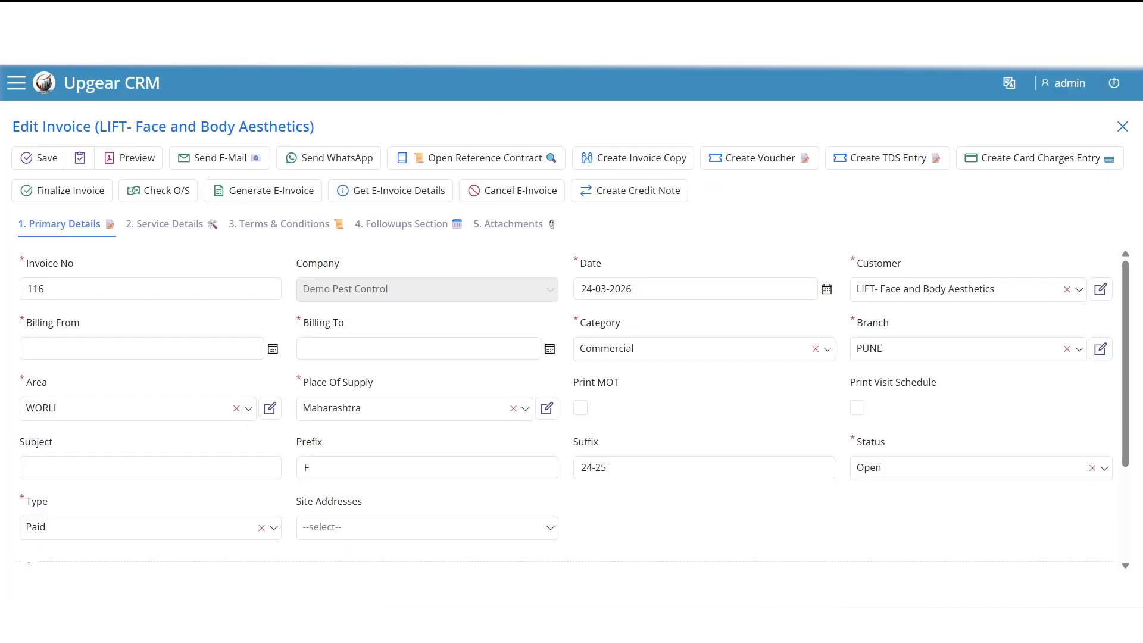
Return to the billing schedule report and review the entries' statuses, available actions and filter options
click(405, 15)
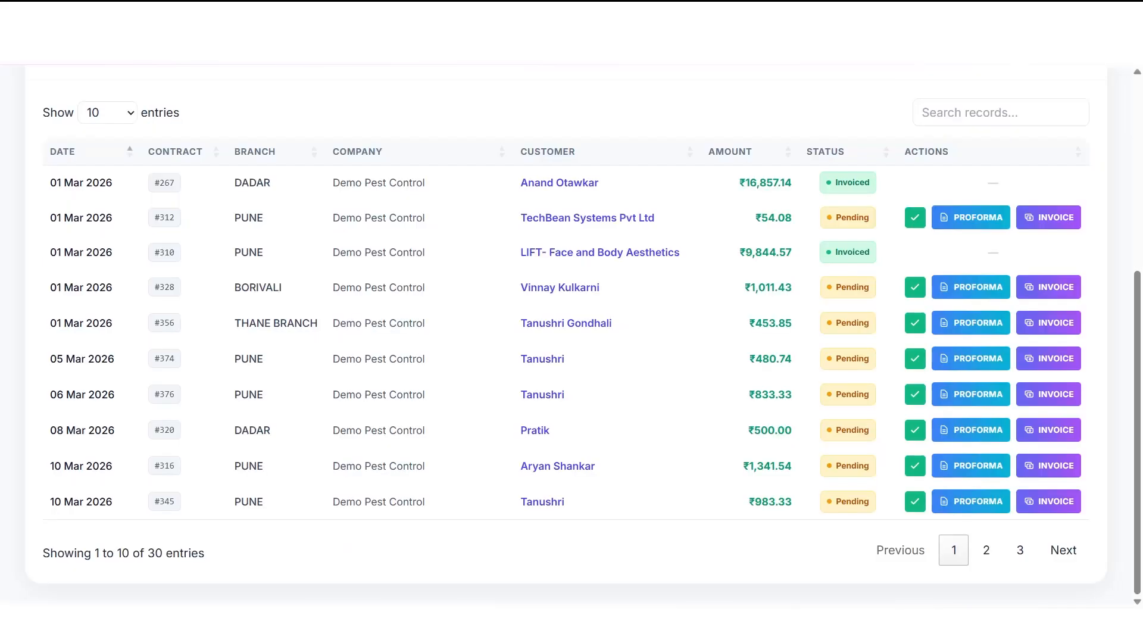
scroll(326, 218, up, 1)
scroll(327, 218, down, 2)
scroll(326, 313, up, 5)
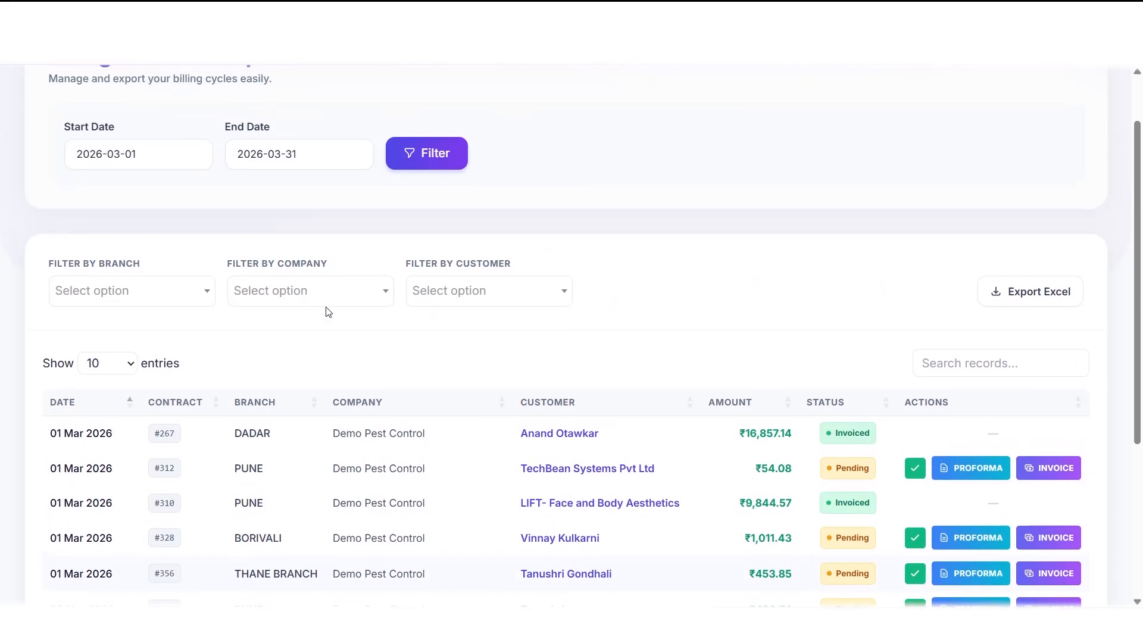